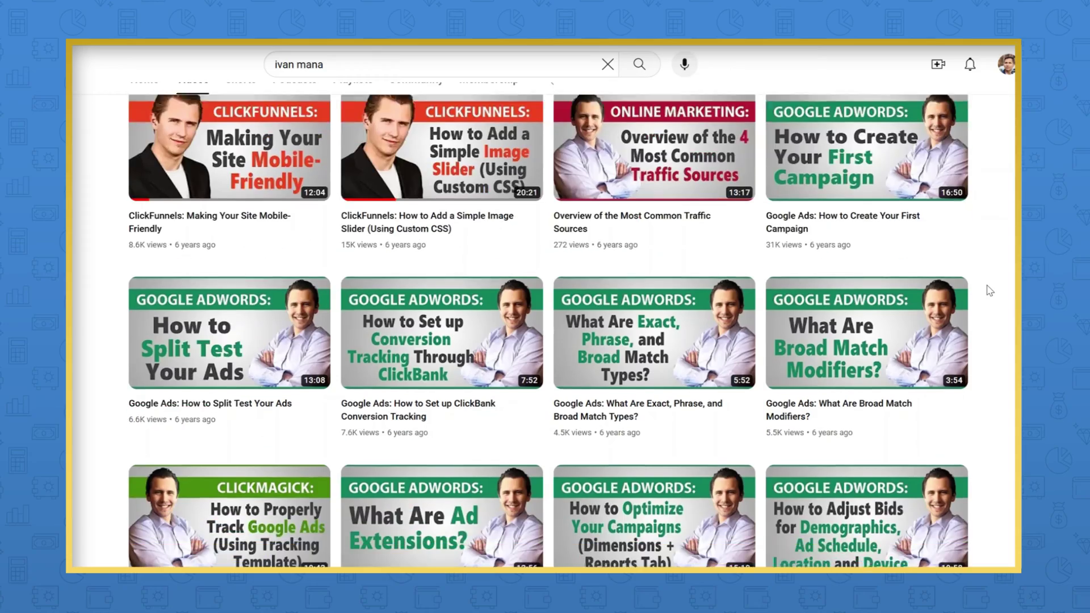
- Scroll down the channel's Videos grid toward the affiliate marketing on Google Ads tutorial
{"action": "scroll", "coordinate": [987, 289], "scroll_direction": "down", "scroll_amount": 5}
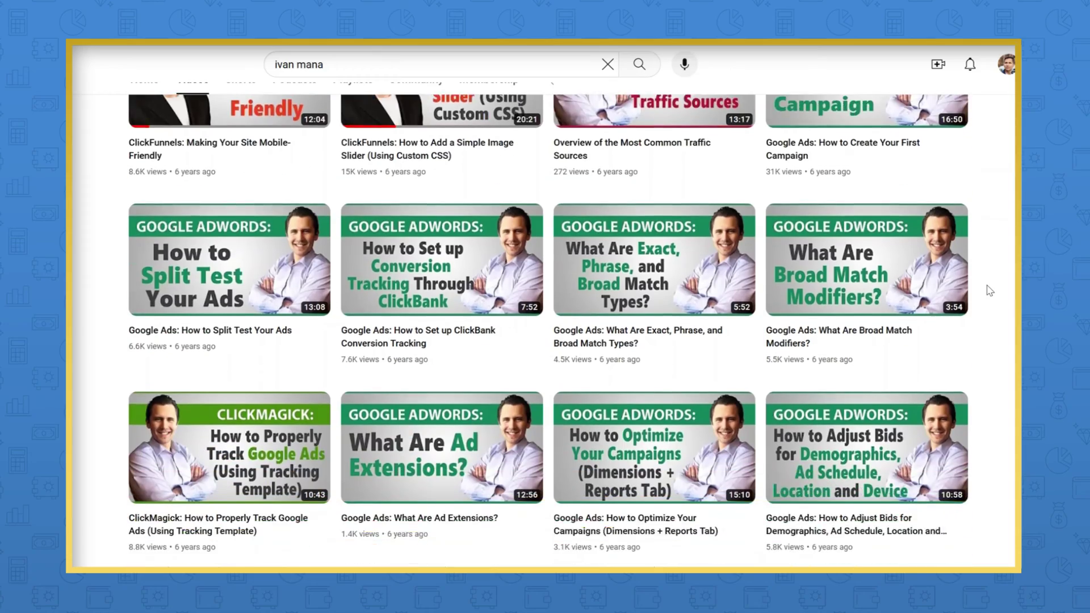
{"action": "scroll", "coordinate": [989, 290], "scroll_direction": "down", "scroll_amount": 3}
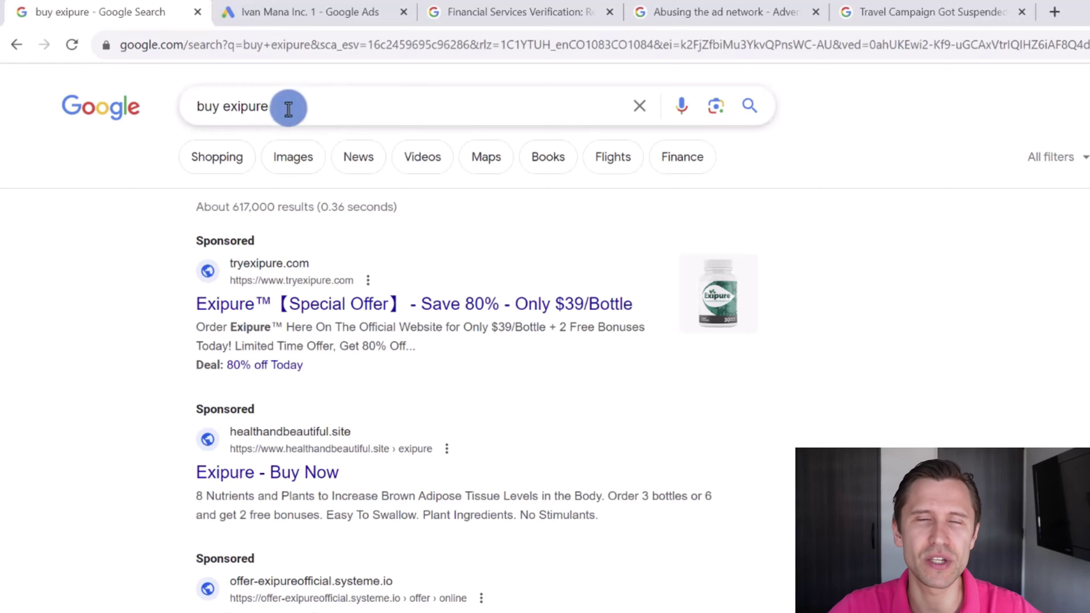
{"action": "left_click", "coordinate": [89, 403]}
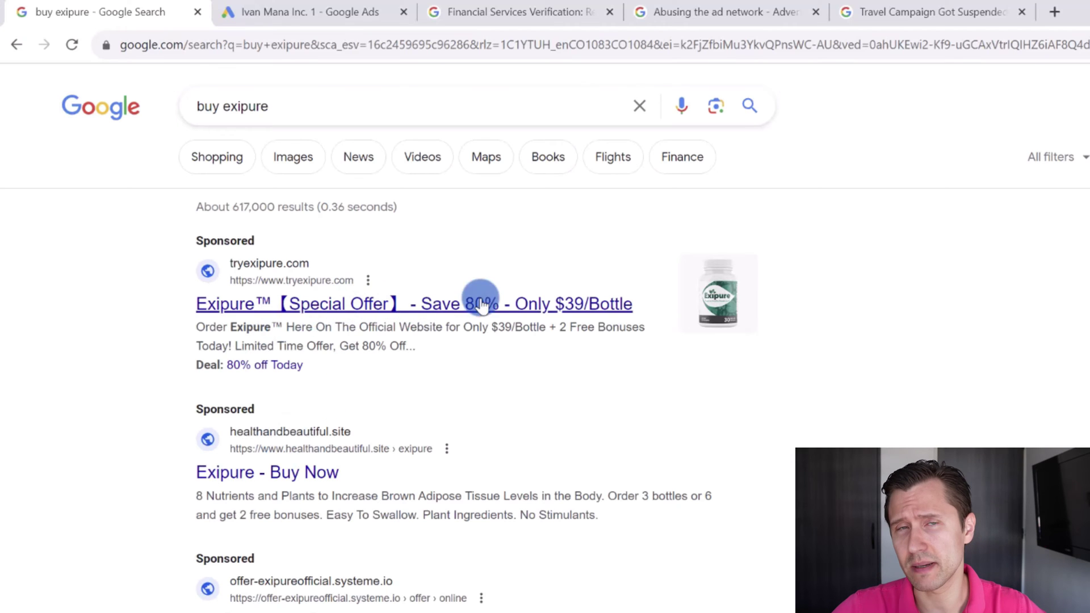
{"action": "left_click", "coordinate": [271, 307]}
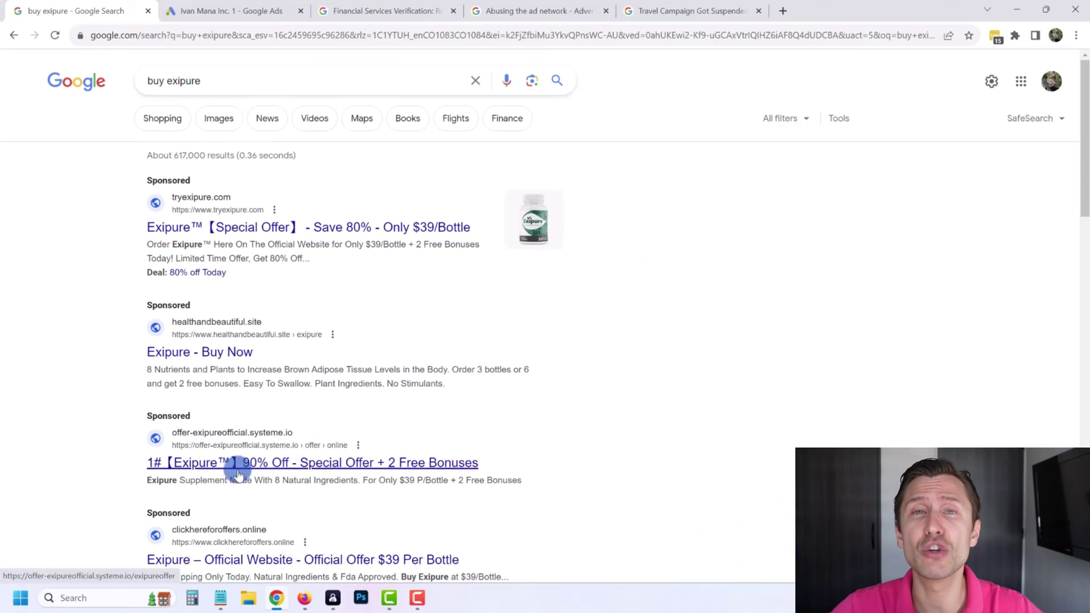
{"action": "scroll", "coordinate": [179, 436], "scroll_direction": "down", "scroll_amount": 2}
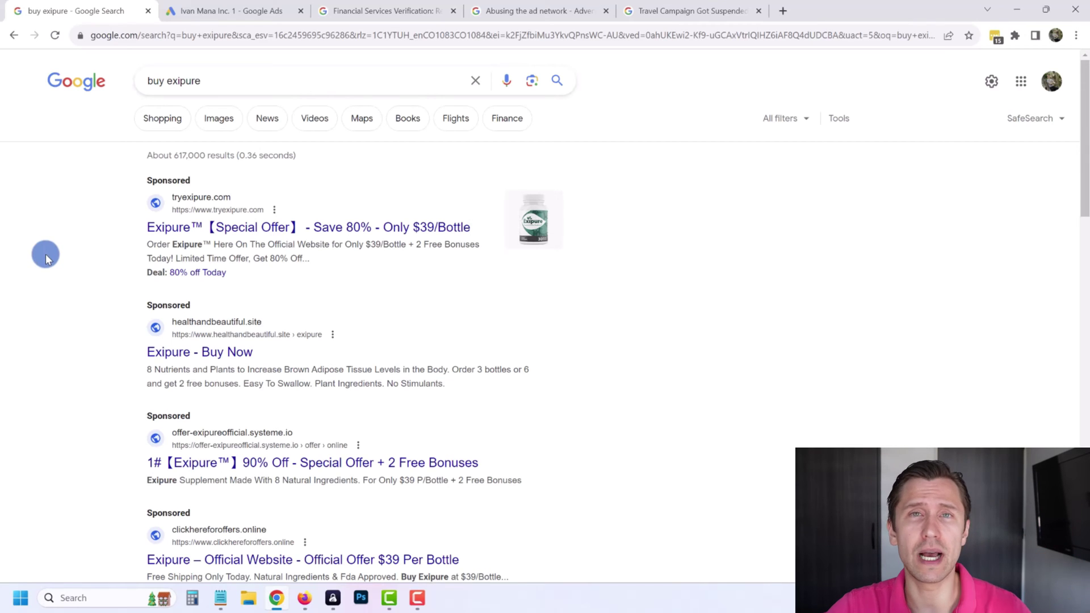
- Switch to the Google Ads responsive search ad editor and scroll to its bottom
{"action": "left_click", "coordinate": [230, 8]}
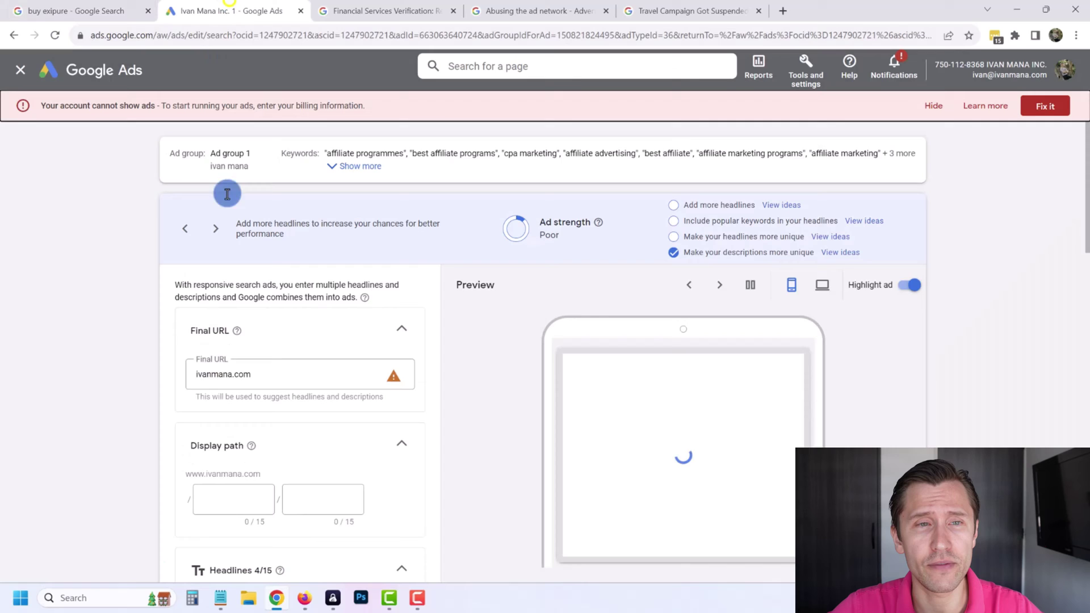
{"action": "scroll", "coordinate": [71, 363], "scroll_direction": "down", "scroll_amount": 10}
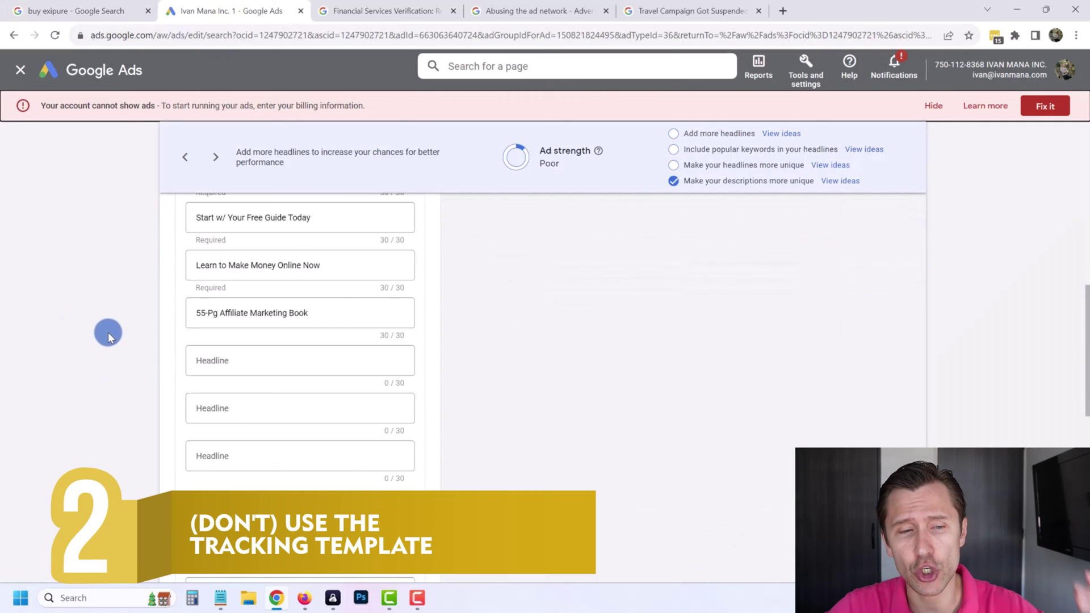
{"action": "scroll", "coordinate": [158, 329], "scroll_direction": "down", "scroll_amount": 3}
{"action": "scroll", "coordinate": [304, 319], "scroll_direction": "up", "scroll_amount": 15}
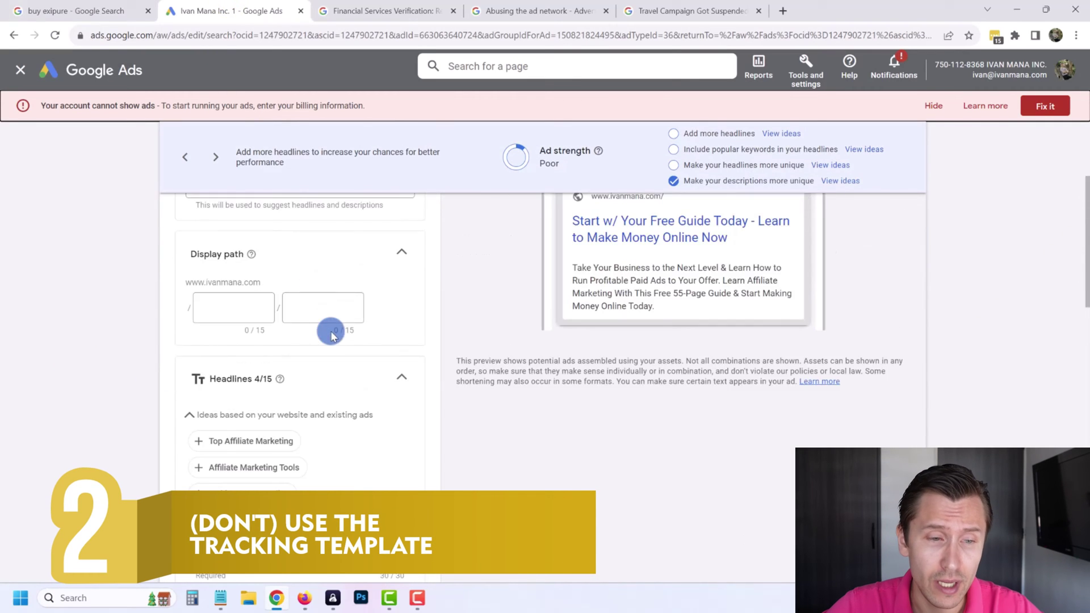
{"action": "scroll", "coordinate": [331, 328], "scroll_direction": "down", "scroll_amount": 4}
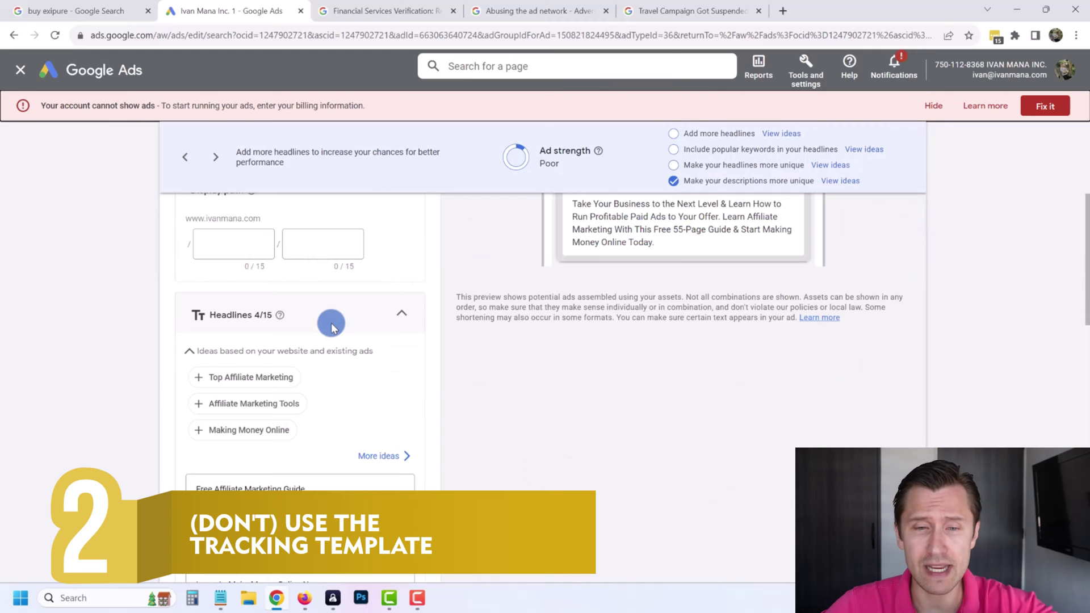
{"action": "scroll", "coordinate": [332, 328], "scroll_direction": "down", "scroll_amount": 10}
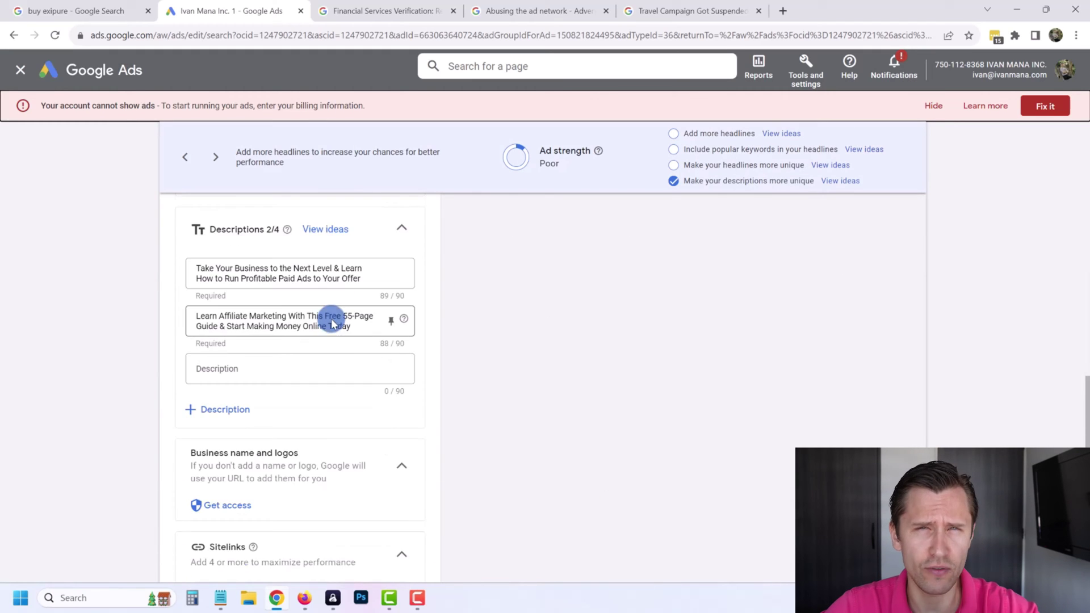
{"action": "scroll", "coordinate": [332, 324], "scroll_direction": "down", "scroll_amount": 5}
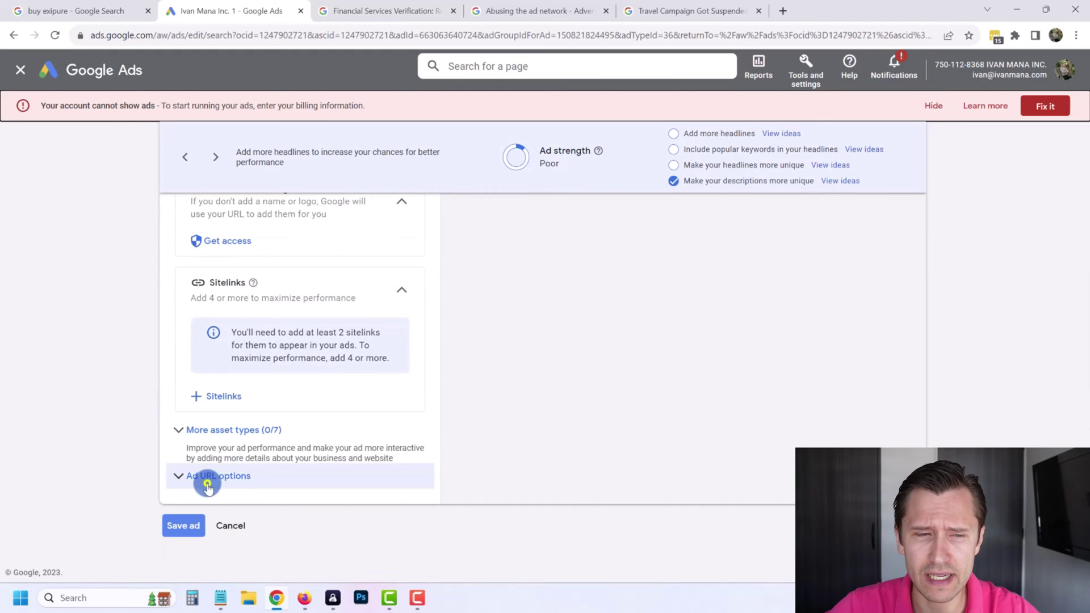
- Expand the Ad URL options and select the empty Tracking template field
{"action": "left_click", "coordinate": [207, 482]}
{"action": "scroll", "coordinate": [212, 408], "scroll_direction": "down", "scroll_amount": 3}
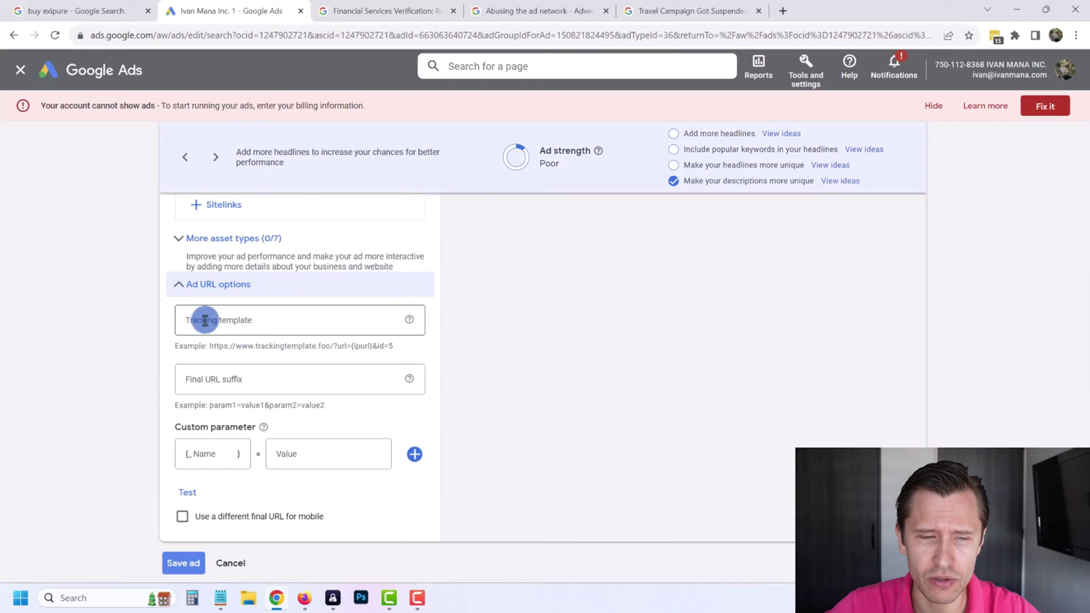
{"action": "left_click", "coordinate": [201, 320]}
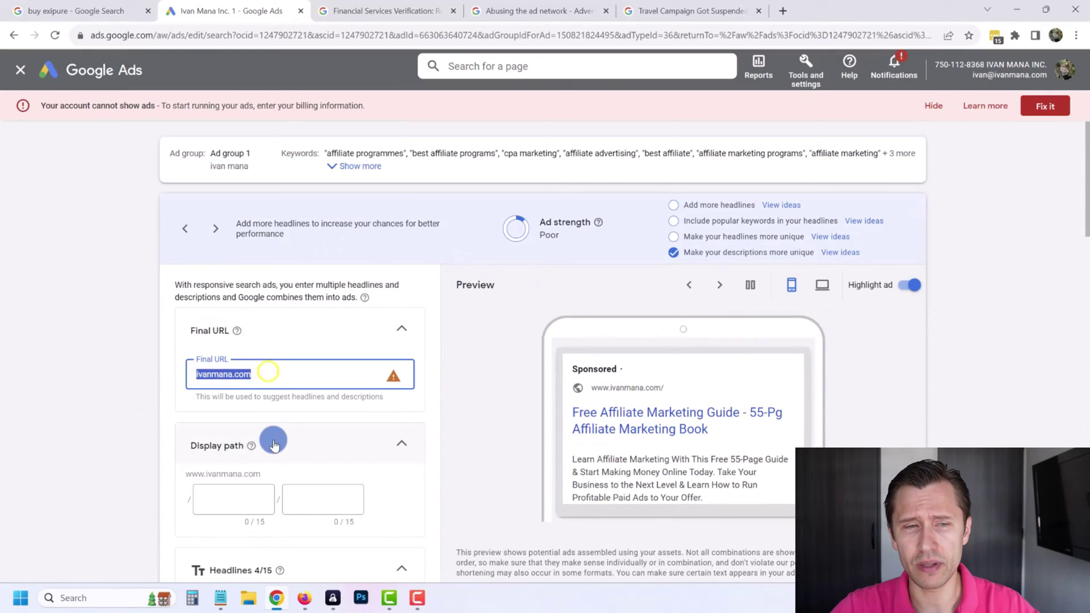
{"action": "scroll", "coordinate": [274, 444], "scroll_direction": "down", "scroll_amount": 15}
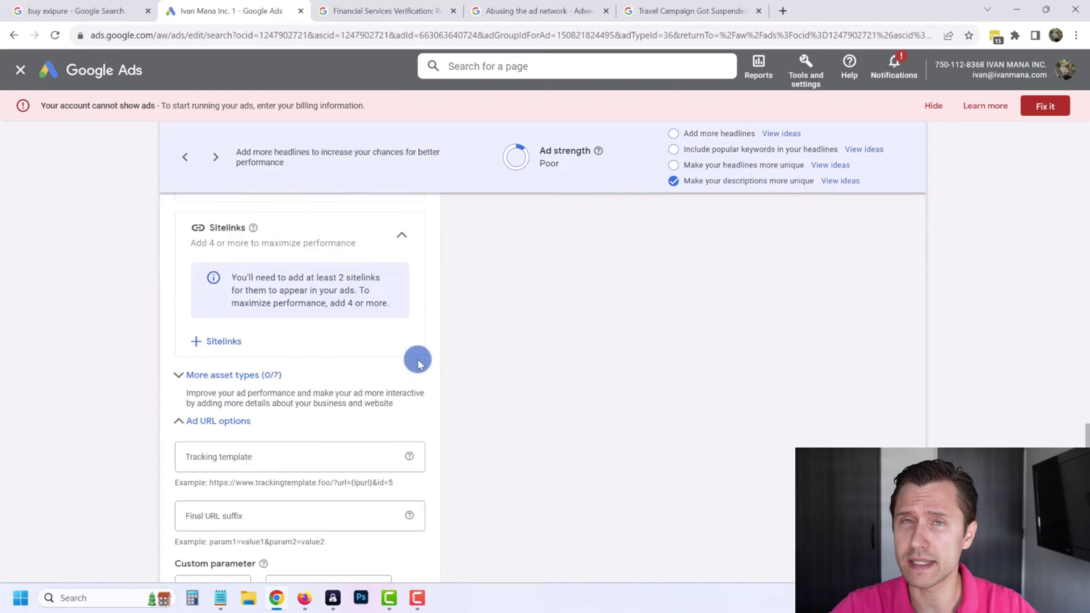
{"action": "scroll", "coordinate": [420, 365], "scroll_direction": "down", "scroll_amount": 1}
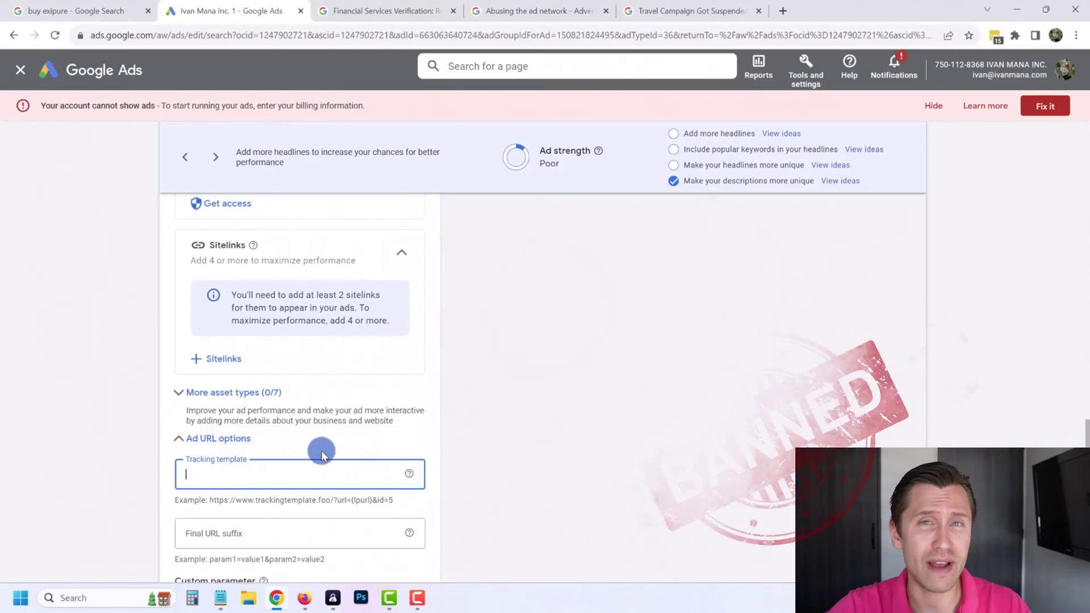
{"action": "scroll", "coordinate": [340, 438], "scroll_direction": "up", "scroll_amount": 5}
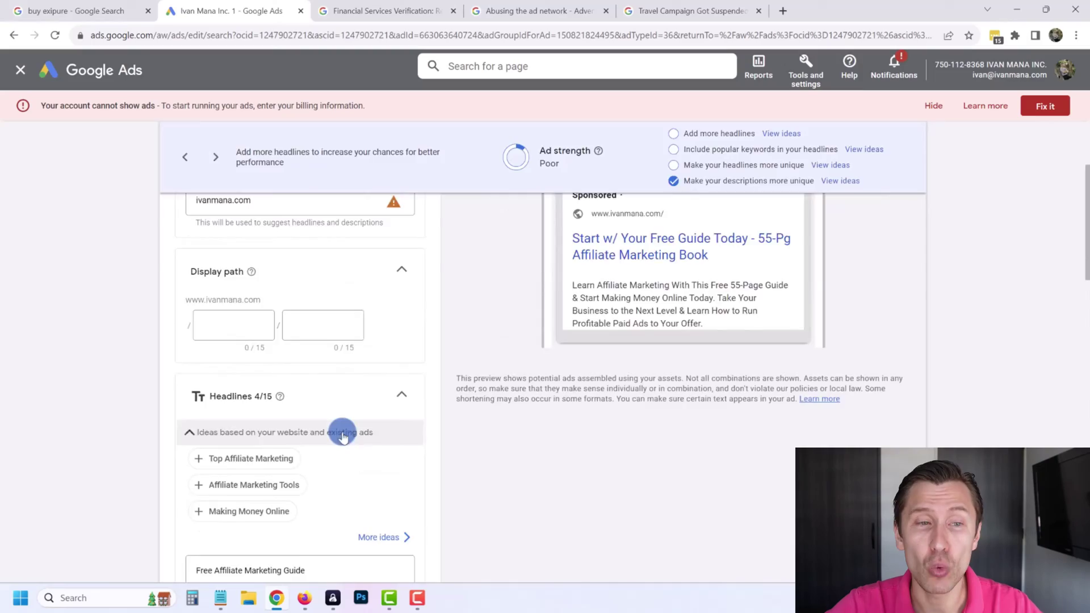
{"action": "scroll", "coordinate": [284, 355], "scroll_direction": "up", "scroll_amount": 3}
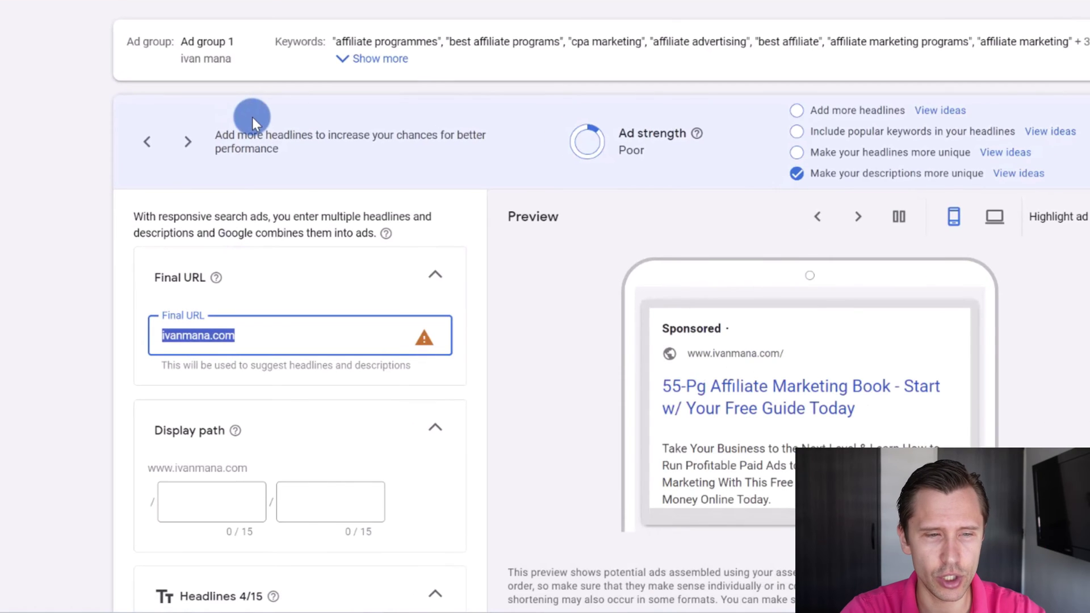
- Edit the ad's Final URL to exipure.com/ivan
{"action": "key", "text": "BackSpace"}
{"action": "key", "text": "BackSpace"}
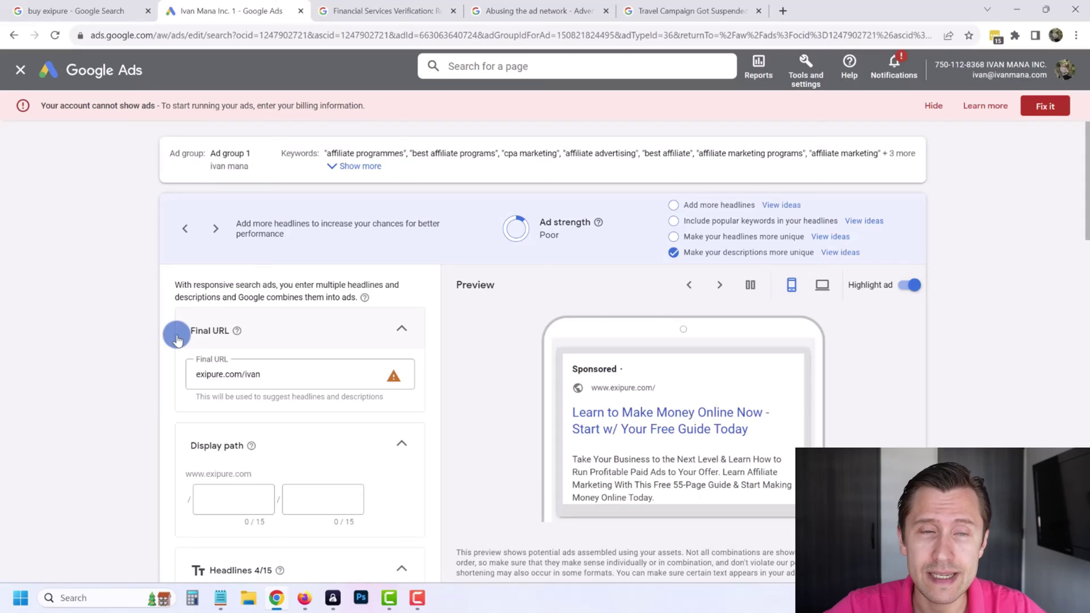
- Bring up the Notepad list of restricted ad niches
{"action": "left_click", "coordinate": [230, 600]}
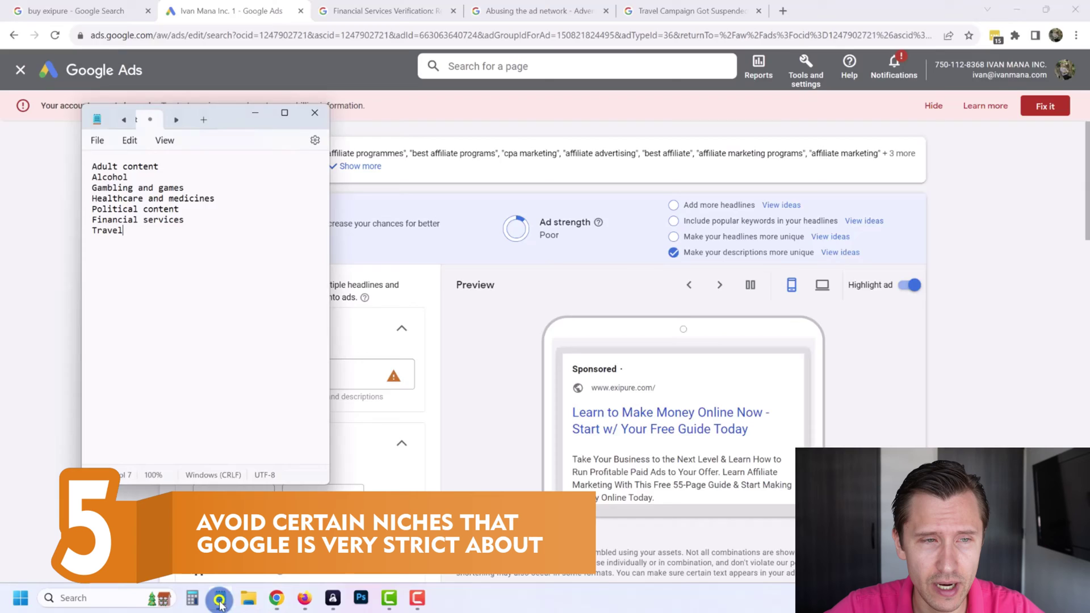
{"action": "left_click_drag", "start_coordinate": [95, 166], "coordinate": [206, 177]}
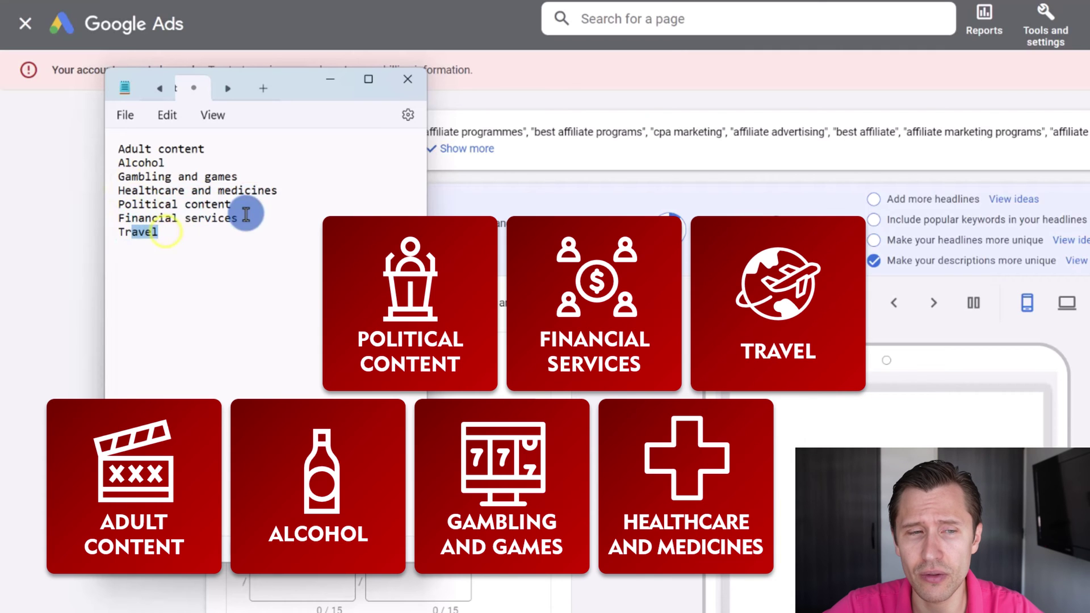
- Select the Notepad category lines from Adult content down to Financial services
{"action": "left_click_drag", "start_coordinate": [241, 218], "coordinate": [176, 139]}
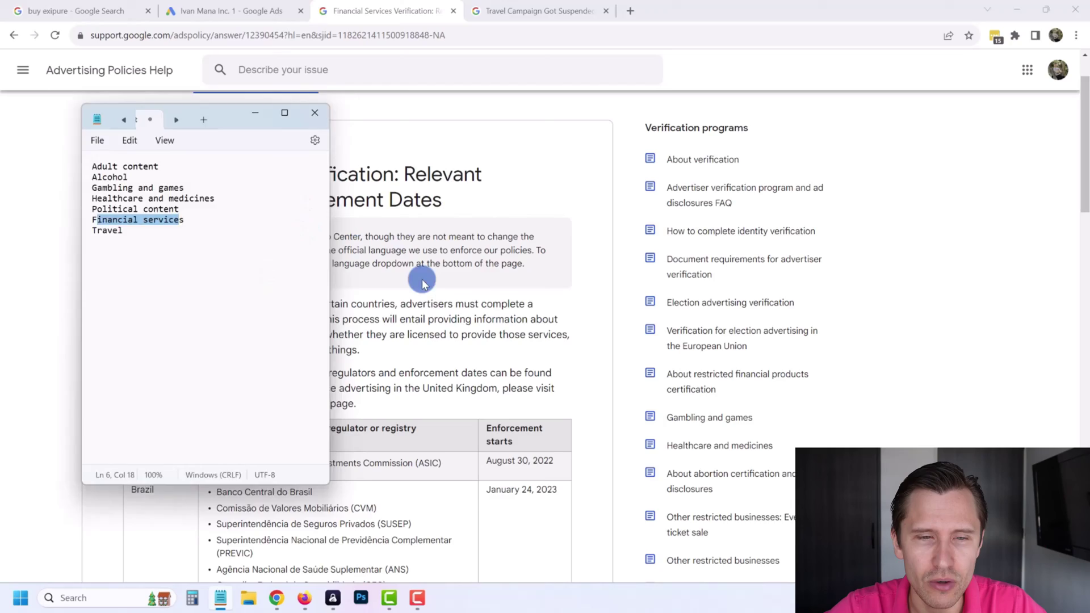
- Bring the Financial Services Verification article forward and highlight its title
{"action": "left_click", "coordinate": [423, 283]}
{"action": "scroll", "coordinate": [402, 330], "scroll_direction": "down", "scroll_amount": 4}
{"action": "scroll", "coordinate": [339, 328], "scroll_direction": "down", "scroll_amount": 2}
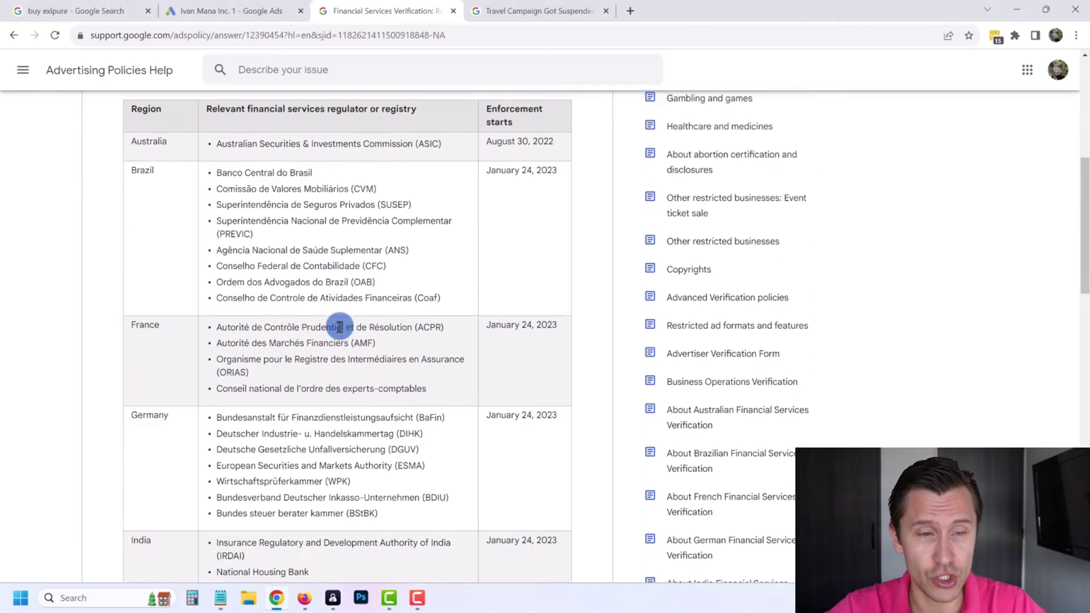
{"action": "scroll", "coordinate": [188, 434], "scroll_direction": "up", "scroll_amount": 7}
{"action": "left_click_drag", "start_coordinate": [126, 235], "coordinate": [530, 260]}
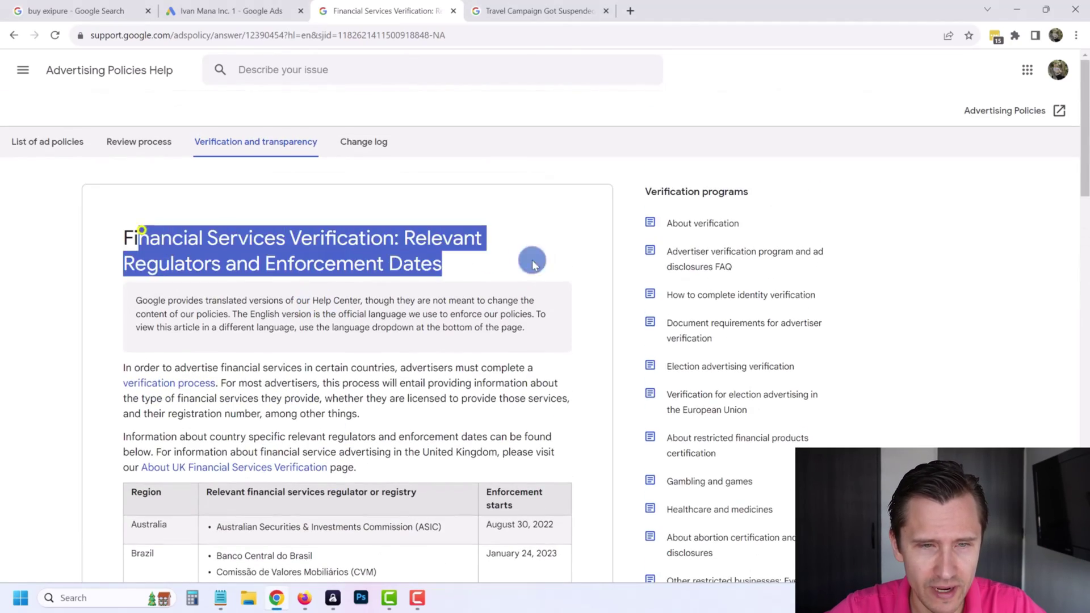
{"action": "left_click", "coordinate": [246, 273]}
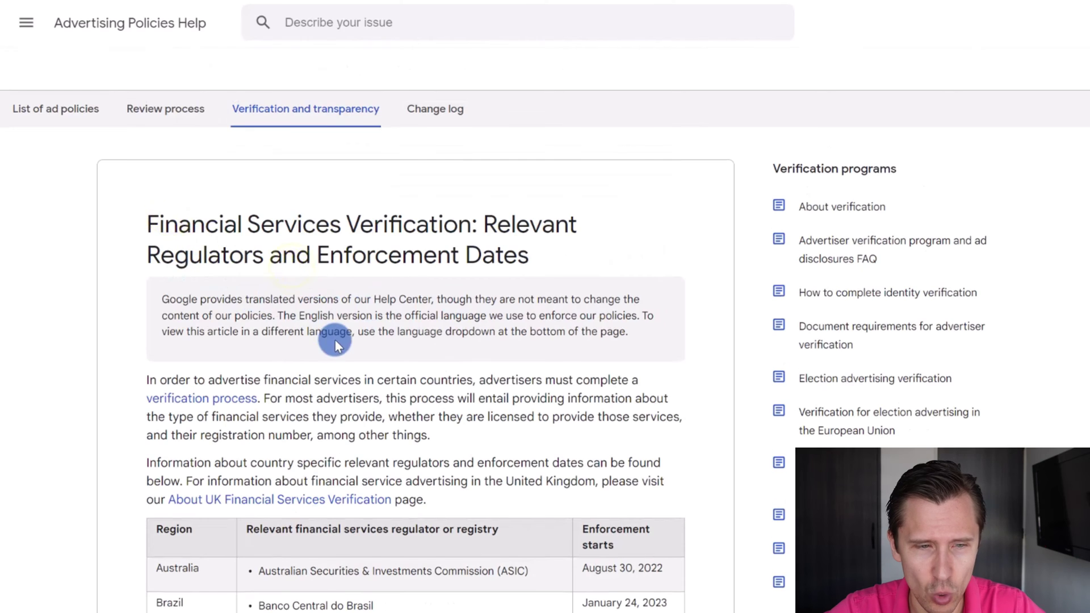
- Highlight the Australian ASIC regulator entry in the financial services regulators table
{"action": "scroll", "coordinate": [335, 339], "scroll_direction": "down", "scroll_amount": 5}
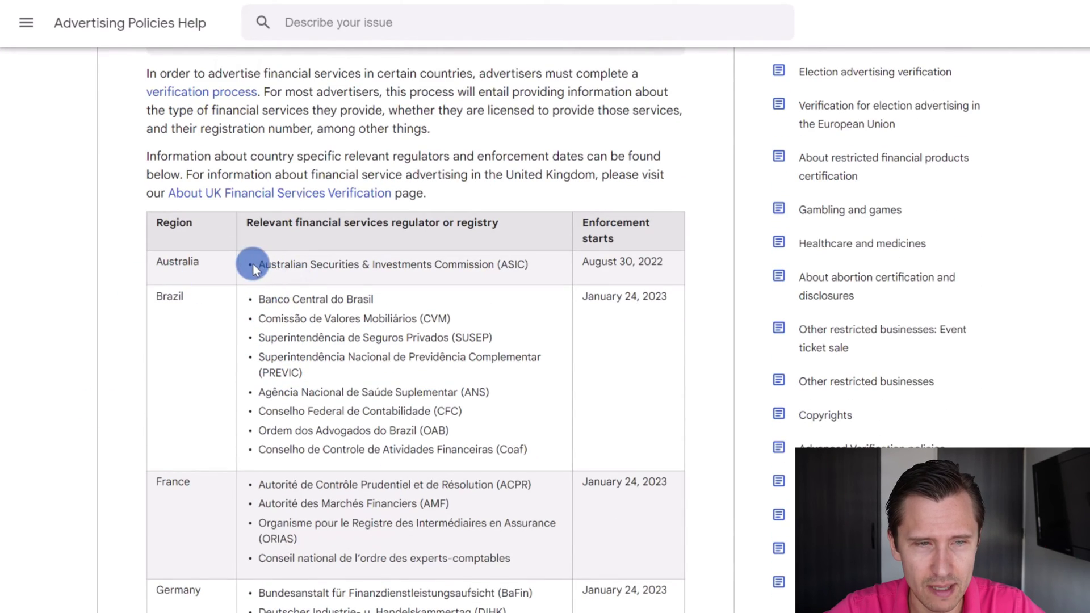
{"action": "left_click_drag", "start_coordinate": [290, 267], "coordinate": [516, 273]}
{"action": "left_click", "coordinate": [263, 271]}
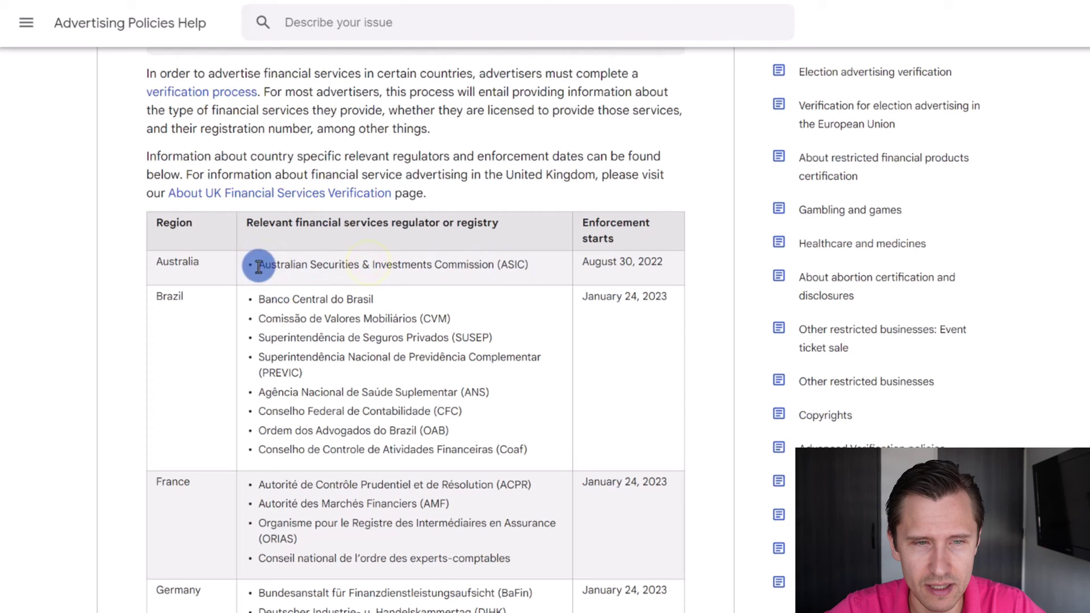
{"action": "left_click_drag", "start_coordinate": [259, 267], "coordinate": [525, 265]}
{"action": "scroll", "coordinate": [566, 114], "scroll_direction": "up", "scroll_amount": 1}
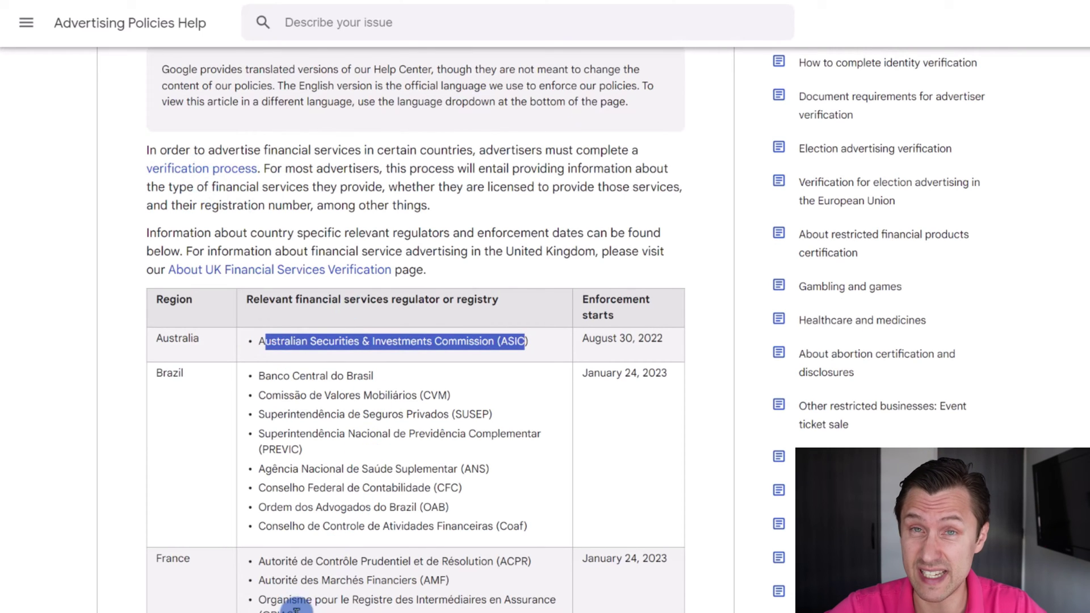
{"action": "left_click", "coordinate": [333, 553]}
- Compare the regulators page with the Notepad niche list, then open the Travel Campaign Got Suspended thread
{"action": "key", "text": "alt+Tab"}
{"action": "left_click", "coordinate": [564, 225]}
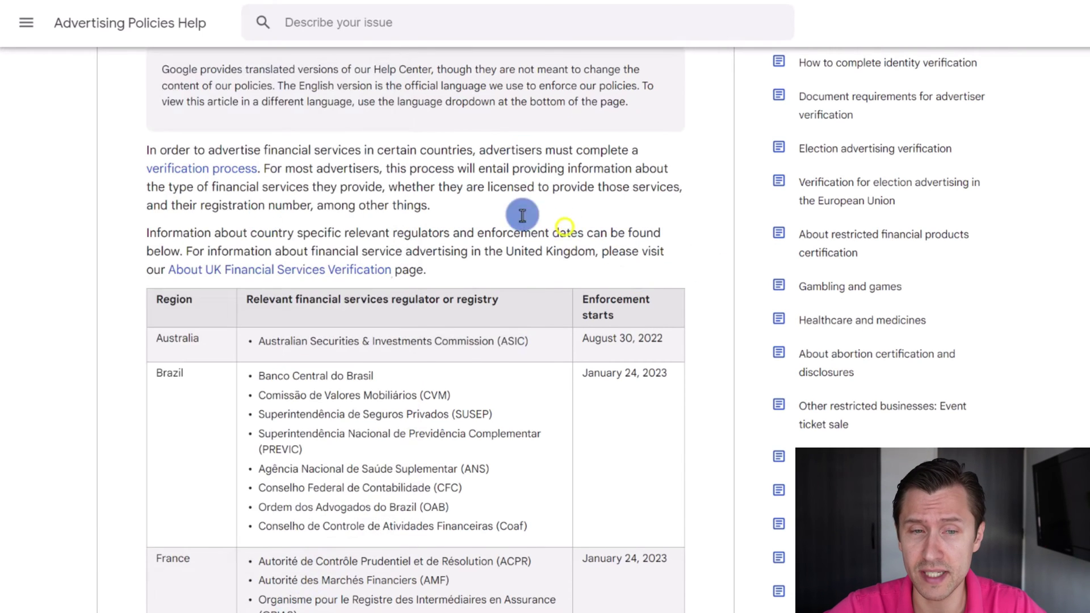
{"action": "scroll", "coordinate": [401, 345], "scroll_direction": "up", "scroll_amount": 2}
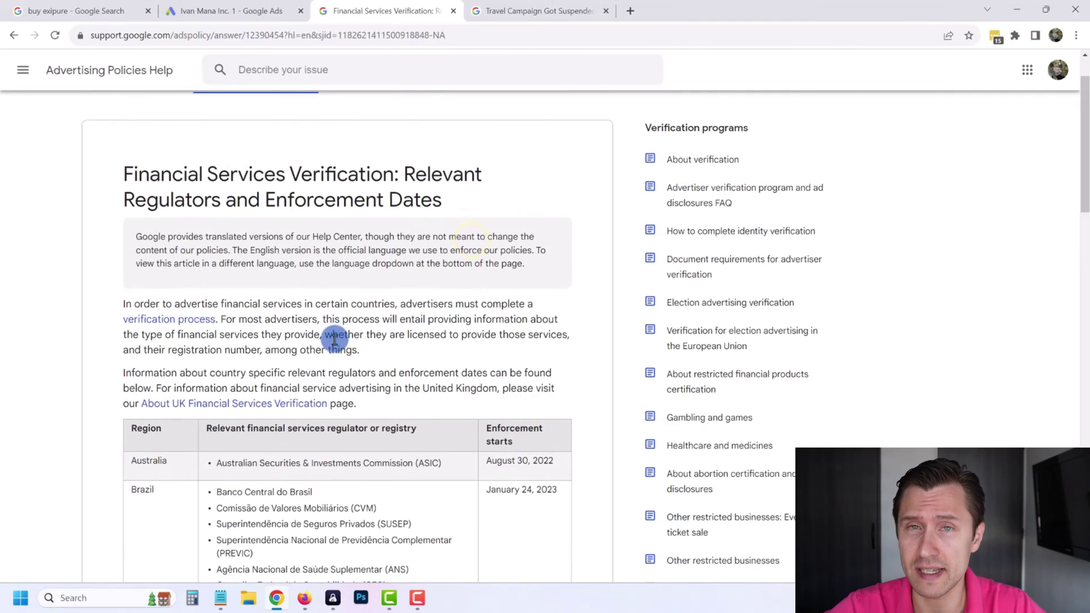
{"action": "scroll", "coordinate": [335, 338], "scroll_direction": "down", "scroll_amount": 3}
{"action": "key", "text": "alt+Tab"}
{"action": "left_click_drag", "start_coordinate": [113, 198], "coordinate": [190, 189]}
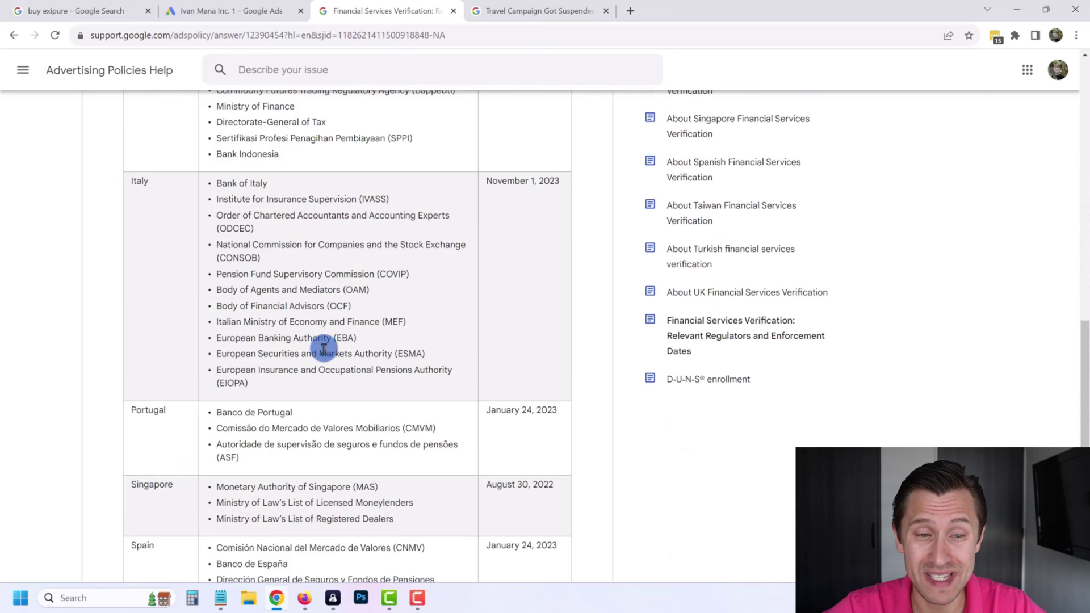
{"action": "scroll", "coordinate": [283, 478], "scroll_direction": "up", "scroll_amount": 7}
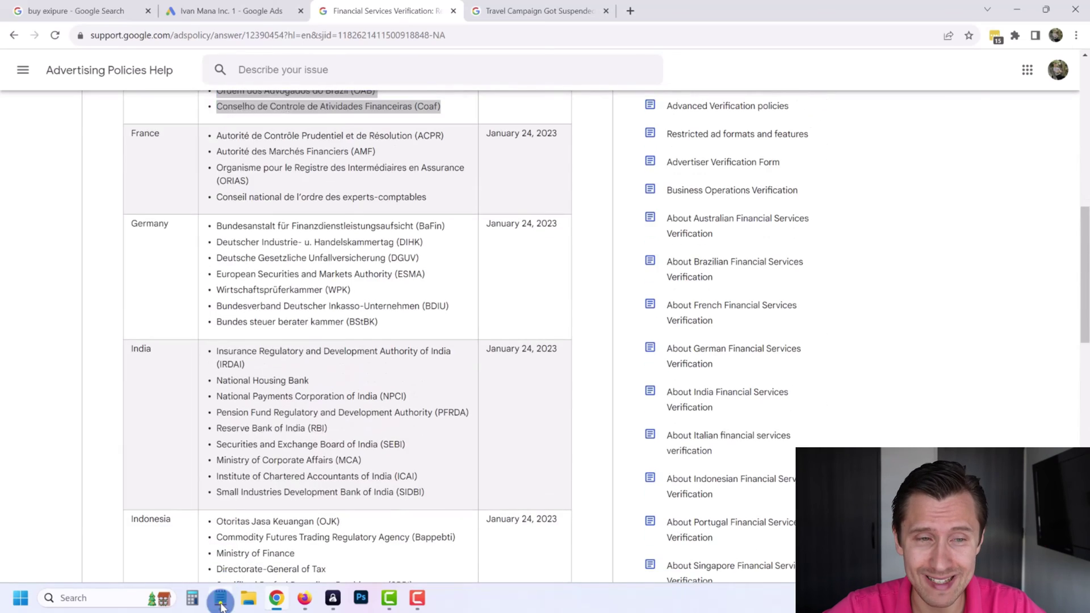
{"action": "left_click", "coordinate": [221, 598]}
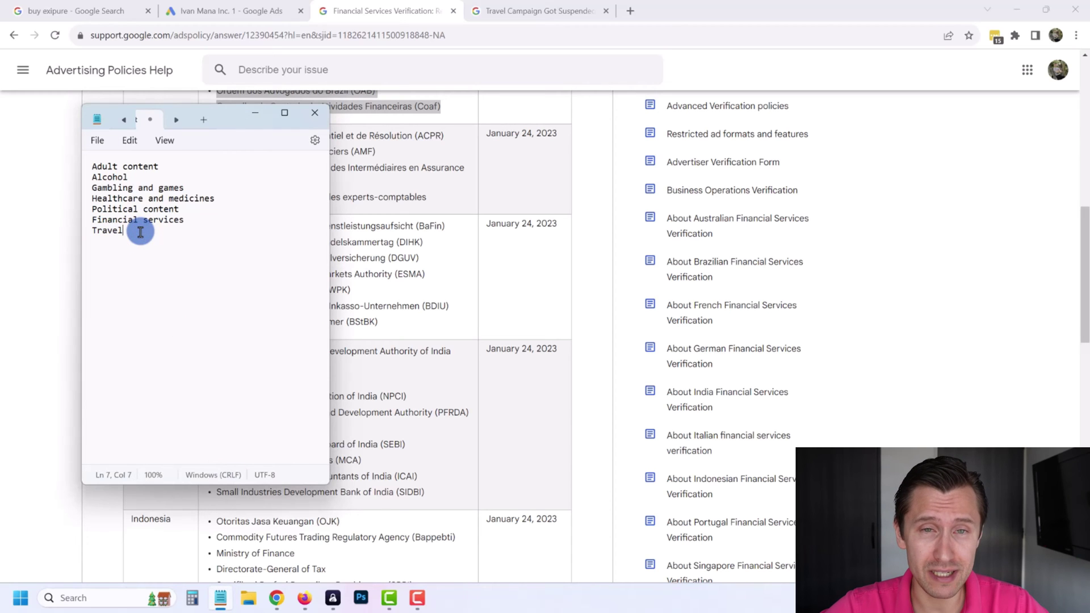
{"action": "left_click", "coordinate": [539, 10]}
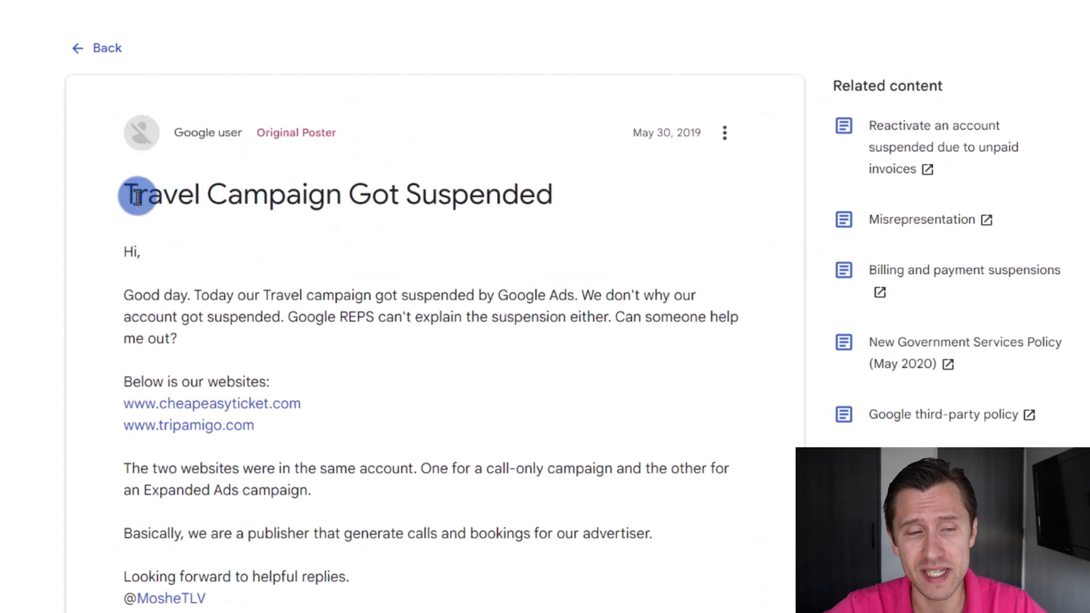
{"action": "left_click_drag", "start_coordinate": [136, 197], "coordinate": [528, 204]}
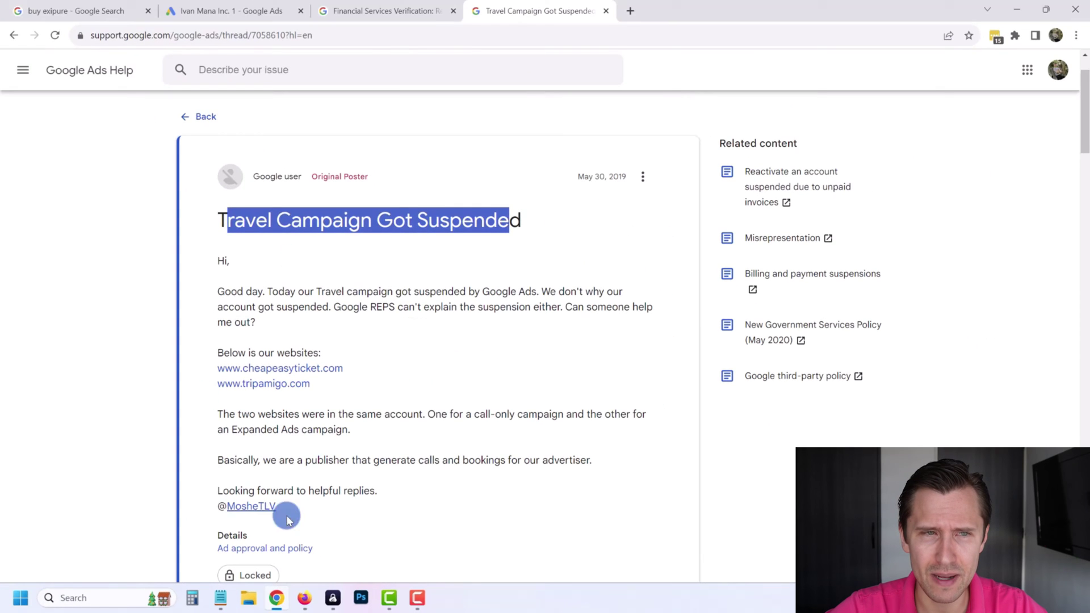
{"action": "left_click", "coordinate": [409, 282]}
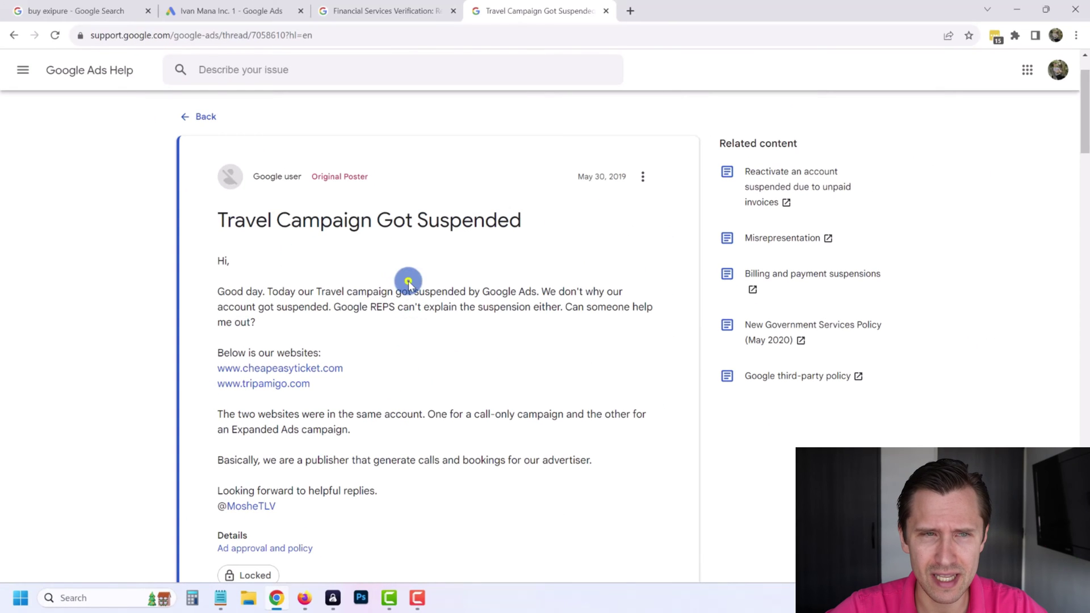
{"action": "left_click", "coordinate": [332, 37]}
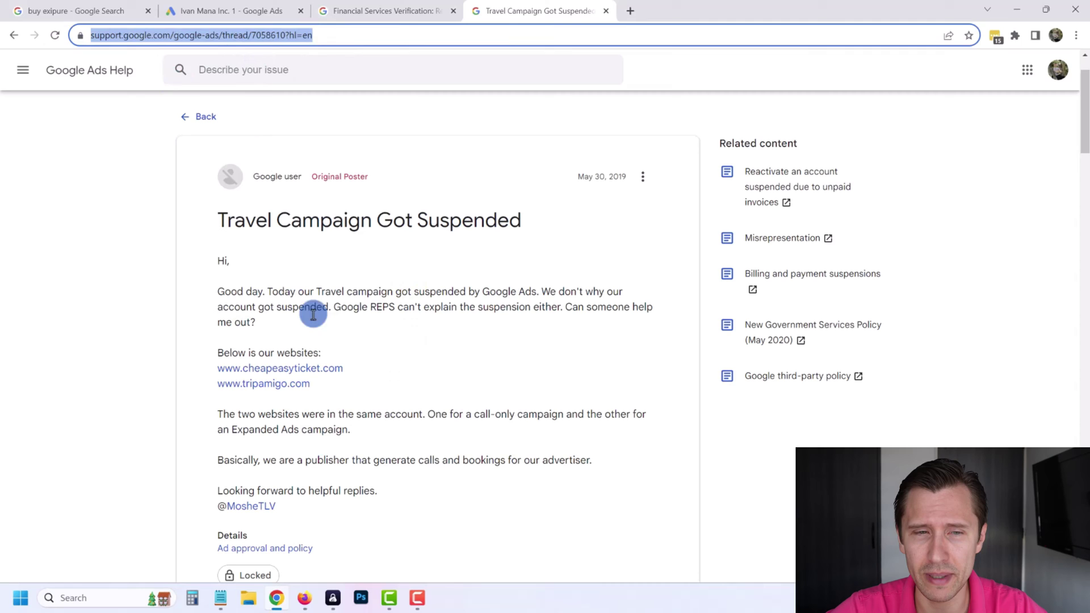
{"action": "left_click", "coordinate": [380, 227]}
{"action": "scroll", "coordinate": [338, 301], "scroll_direction": "down", "scroll_amount": 3}
{"action": "scroll", "coordinate": [302, 252], "scroll_direction": "up", "scroll_amount": 3}
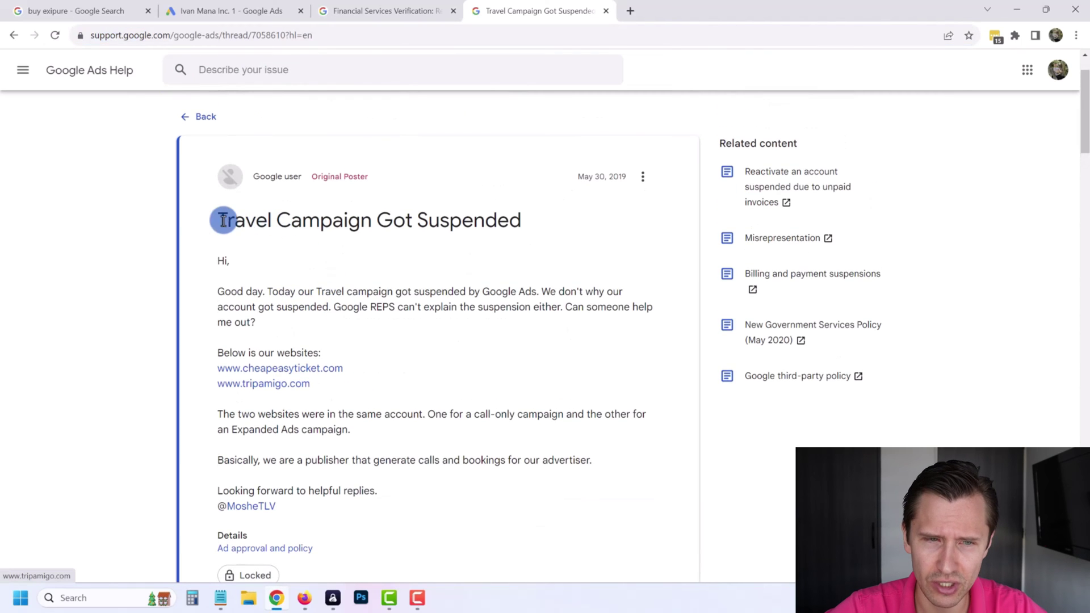
{"action": "left_click_drag", "start_coordinate": [223, 220], "coordinate": [501, 243]}
{"action": "left_click", "coordinate": [384, 236]}
{"action": "scroll", "coordinate": [318, 170], "scroll_direction": "up", "scroll_amount": 2}
{"action": "left_click", "coordinate": [300, 39]}
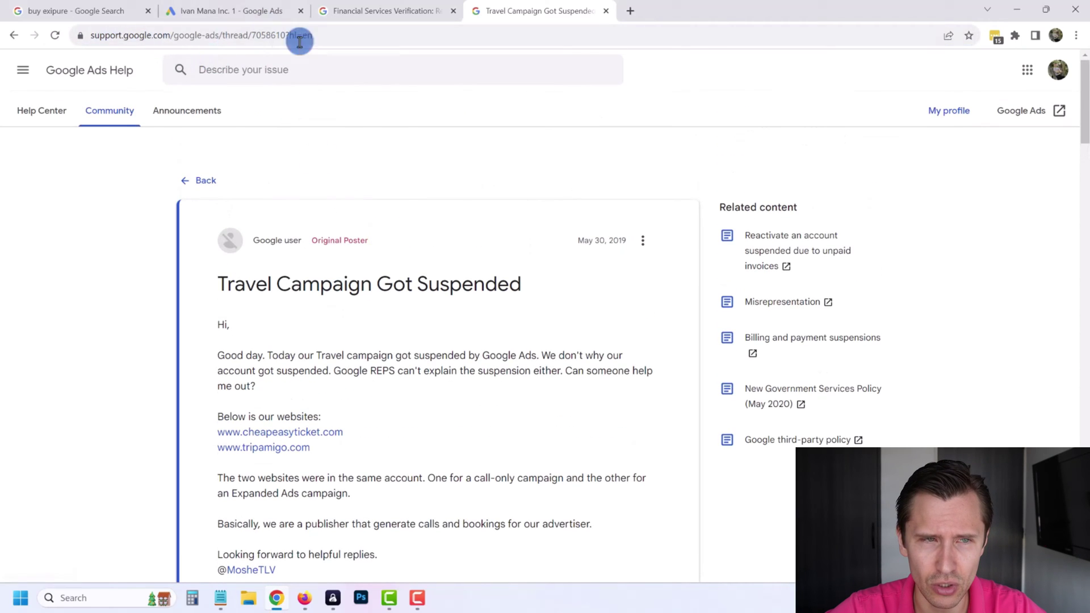
{"action": "left_click_drag", "start_coordinate": [144, 35], "coordinate": [248, 35]}
{"action": "scroll", "coordinate": [418, 336], "scroll_direction": "down", "scroll_amount": 5}
{"action": "scroll", "coordinate": [280, 321], "scroll_direction": "up", "scroll_amount": 2}
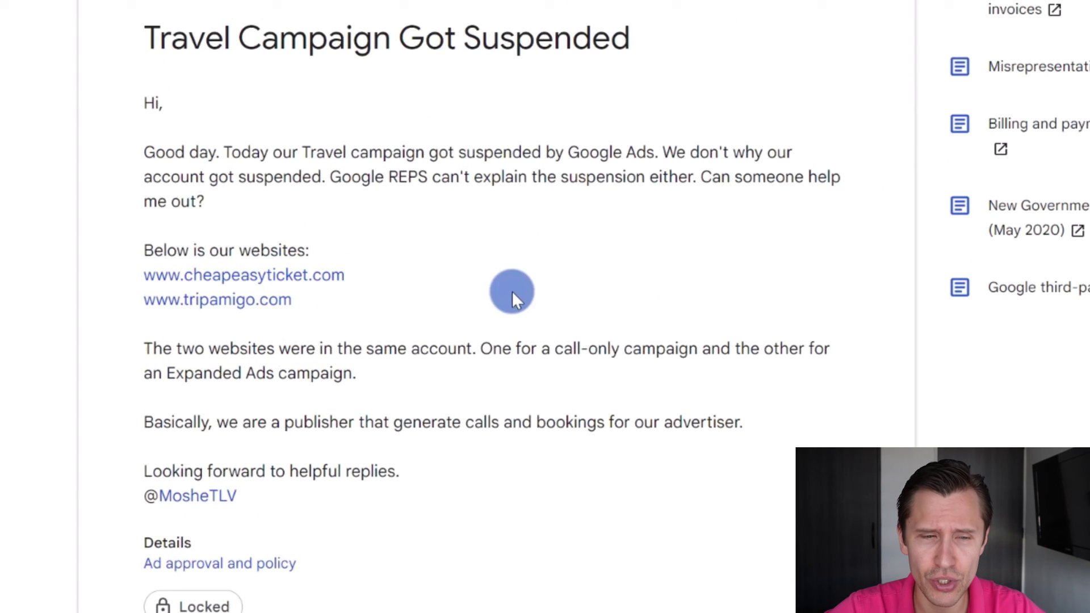
- Highlight the recommended answer's points on travel agency scrutiny and no pricing transparency
{"action": "scroll", "coordinate": [512, 291], "scroll_direction": "down", "scroll_amount": 10}
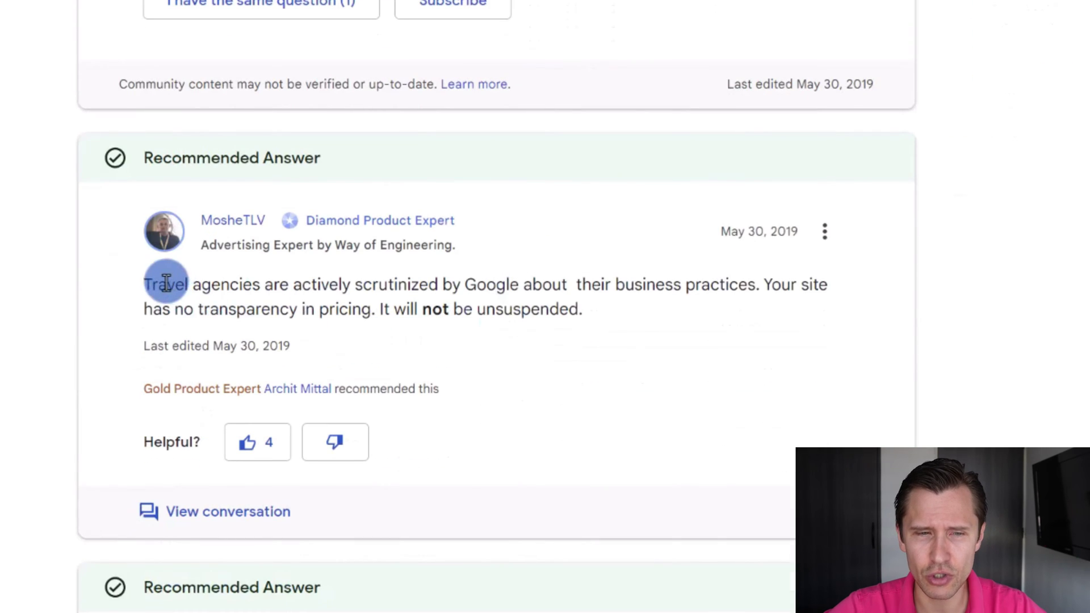
{"action": "left_click_drag", "start_coordinate": [189, 284], "coordinate": [759, 317]}
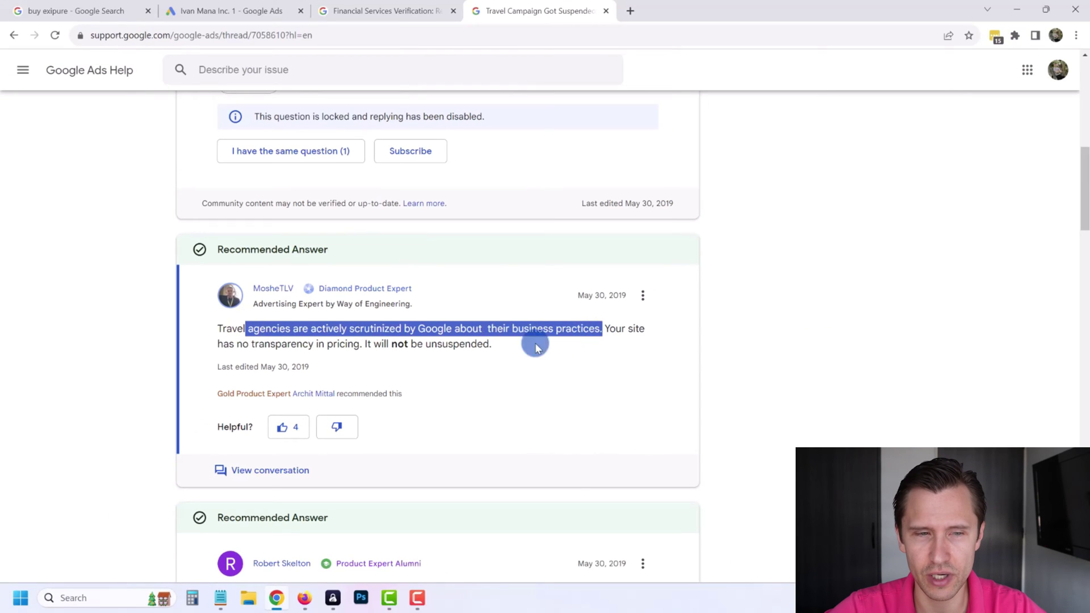
{"action": "left_click_drag", "start_coordinate": [230, 345], "coordinate": [382, 345]}
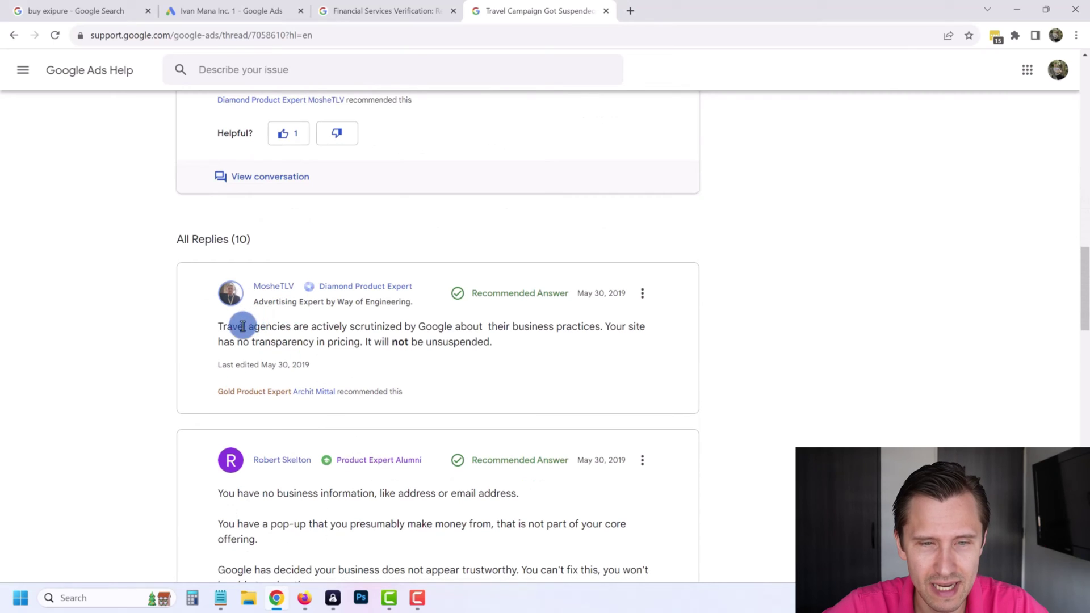
{"action": "left_click_drag", "start_coordinate": [248, 327], "coordinate": [528, 342]}
{"action": "left_click", "coordinate": [462, 338]}
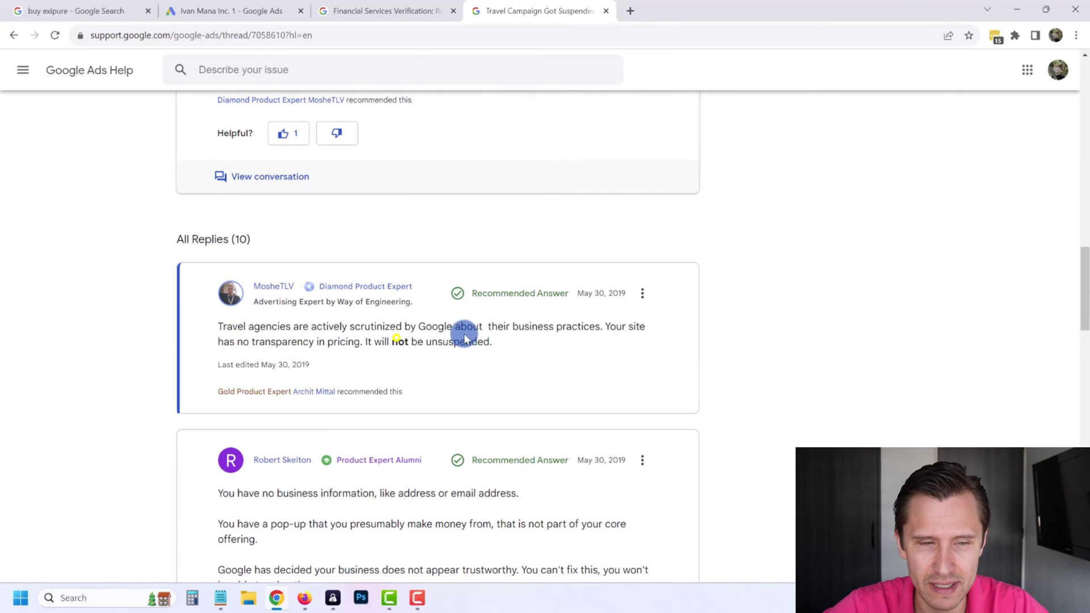
- Highlight the last reply's complaint about favouring big companies and the pricing transparency point
{"action": "scroll", "coordinate": [431, 335], "scroll_direction": "down", "scroll_amount": 3}
{"action": "scroll", "coordinate": [293, 408], "scroll_direction": "down", "scroll_amount": 2}
{"action": "scroll", "coordinate": [295, 385], "scroll_direction": "down", "scroll_amount": 15}
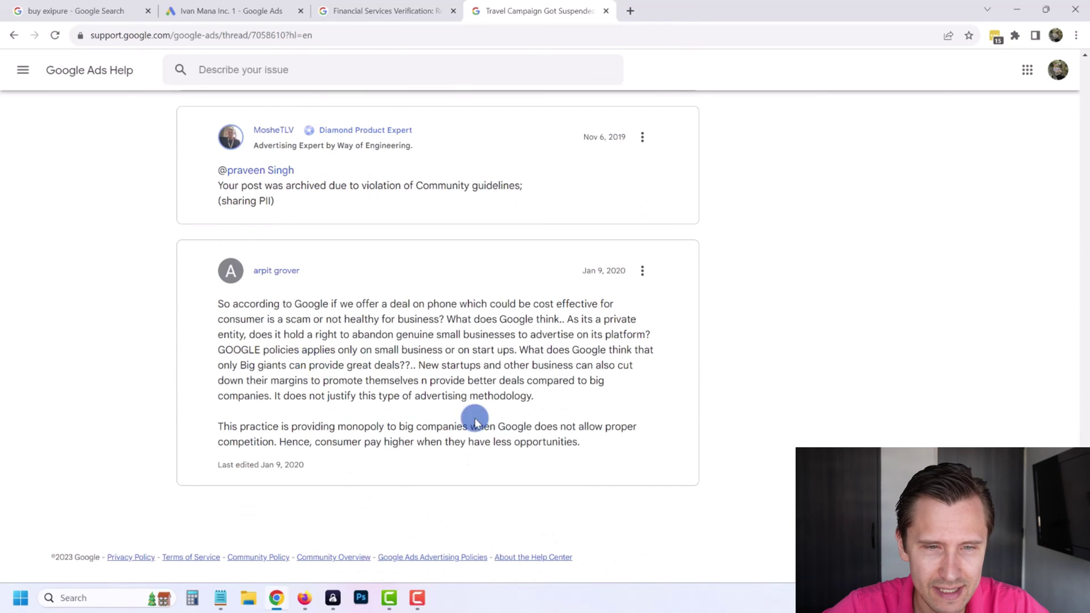
{"action": "scroll", "coordinate": [477, 418], "scroll_direction": "up", "scroll_amount": 3}
{"action": "scroll", "coordinate": [530, 438], "scroll_direction": "down", "scroll_amount": 3}
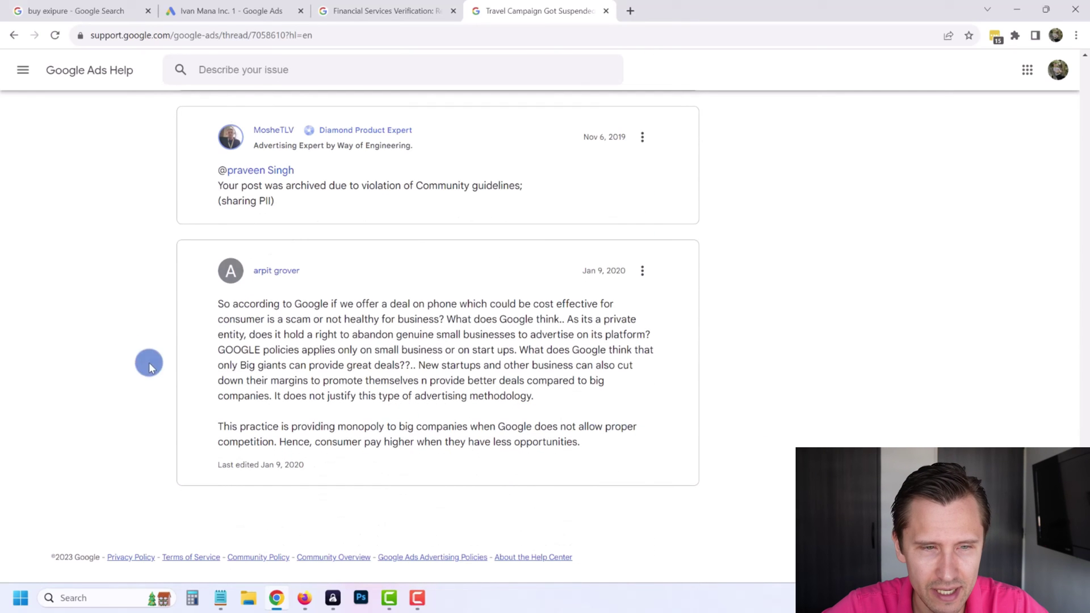
{"action": "mouse_move", "coordinate": [263, 318]}
{"action": "left_mouse_down"}
{"action": "mouse_move", "coordinate": [350, 370]}
{"action": "mouse_move", "coordinate": [504, 396]}
{"action": "left_mouse_up"}
{"action": "left_click", "coordinate": [426, 335]}
{"action": "left_click", "coordinate": [359, 348]}
{"action": "left_click_drag", "start_coordinate": [328, 314], "coordinate": [441, 395]}
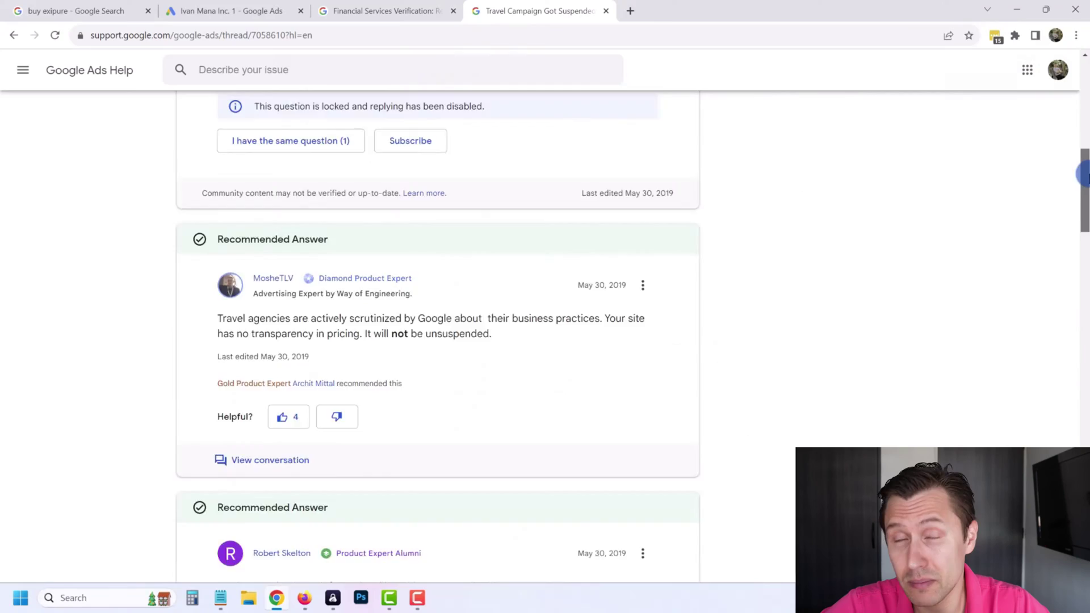
{"action": "left_click_drag", "start_coordinate": [1084, 171], "coordinate": [1084, 76]}
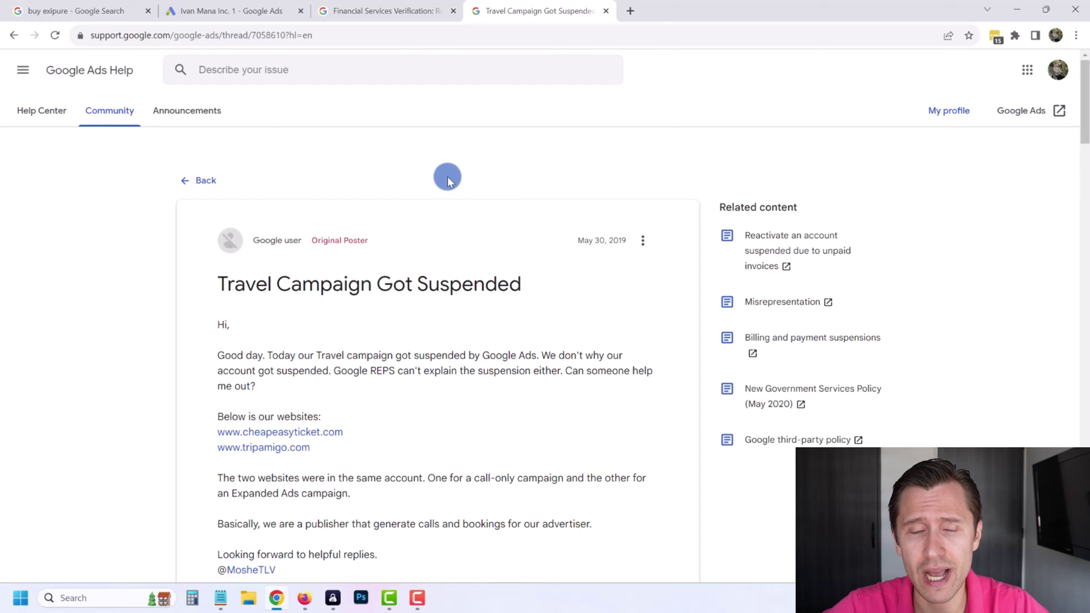
{"action": "scroll", "coordinate": [431, 204], "scroll_direction": "down", "scroll_amount": 3}
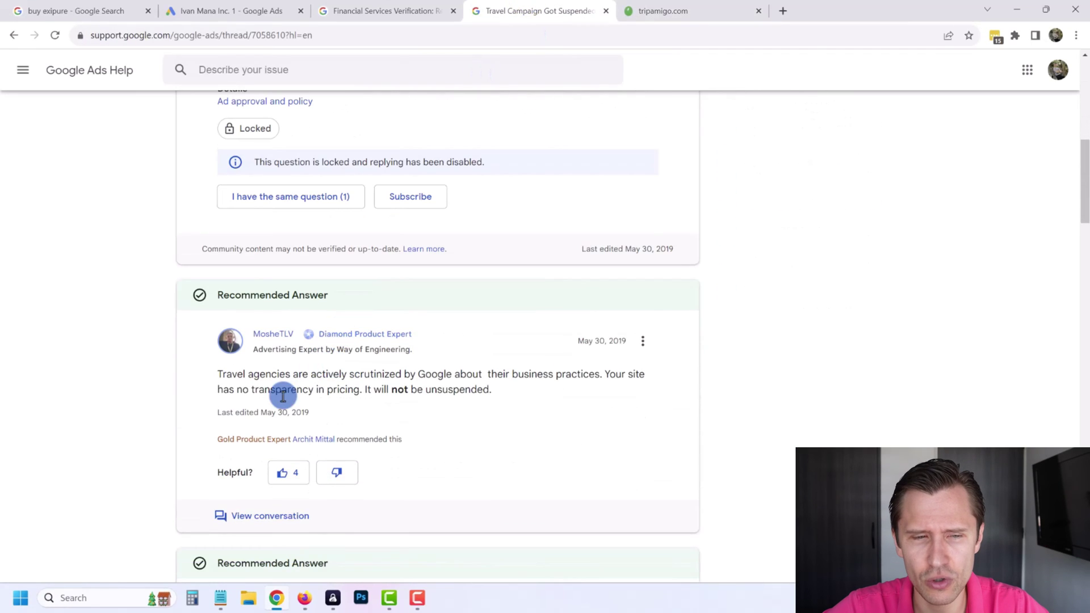
{"action": "left_click_drag", "start_coordinate": [238, 391], "coordinate": [386, 401]}
- Search TripAmigo round-trip flights Toronto (YYZ) to Medellín (MDE), 29 November to 17 January 2024
{"action": "left_click", "coordinate": [409, 389]}
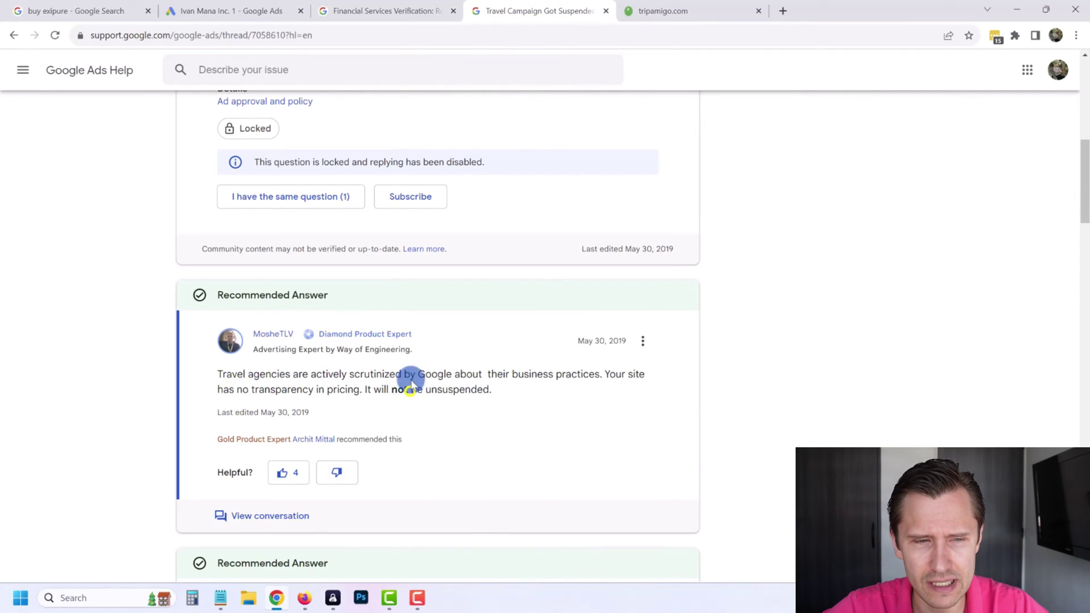
{"action": "left_click", "coordinate": [653, 11]}
{"action": "left_click", "coordinate": [248, 385]}
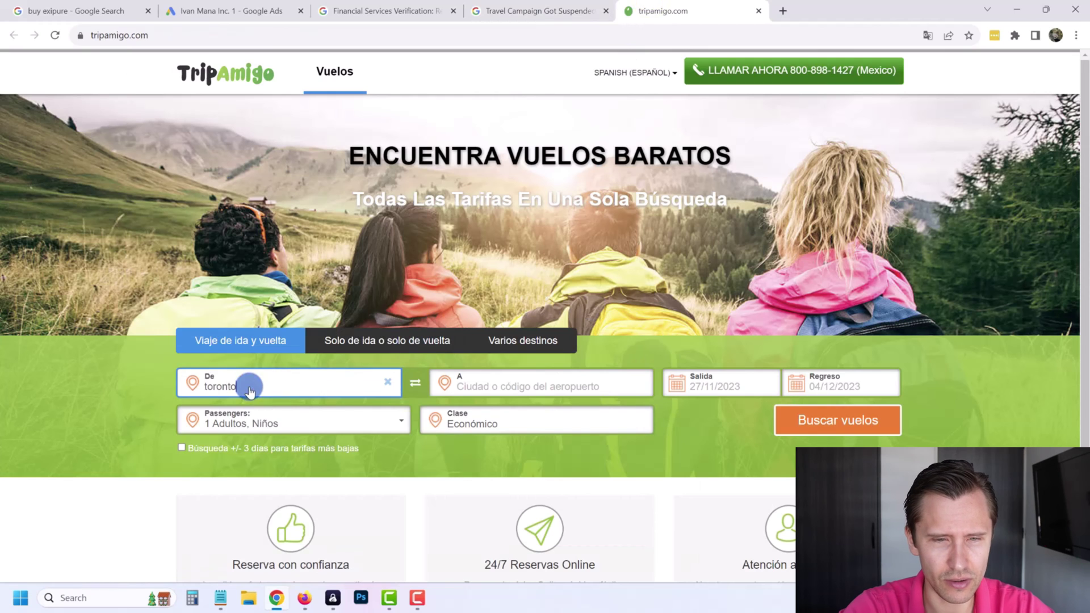
{"action": "type", "text": "toronto"}
{"action": "left_click", "coordinate": [250, 414]}
{"action": "type", "text": "medellin"}
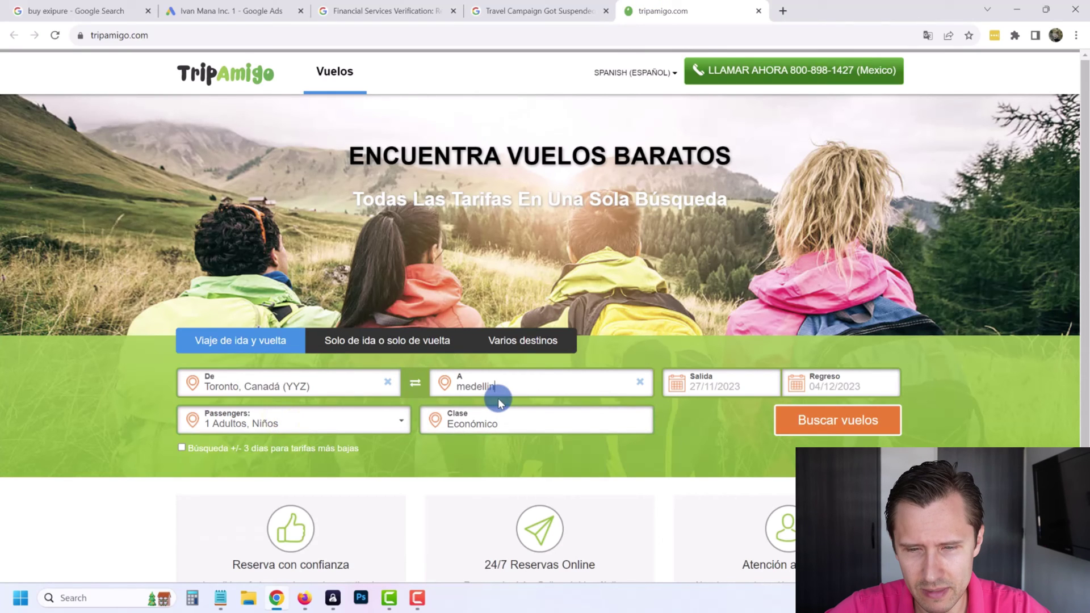
{"action": "left_click", "coordinate": [511, 421]}
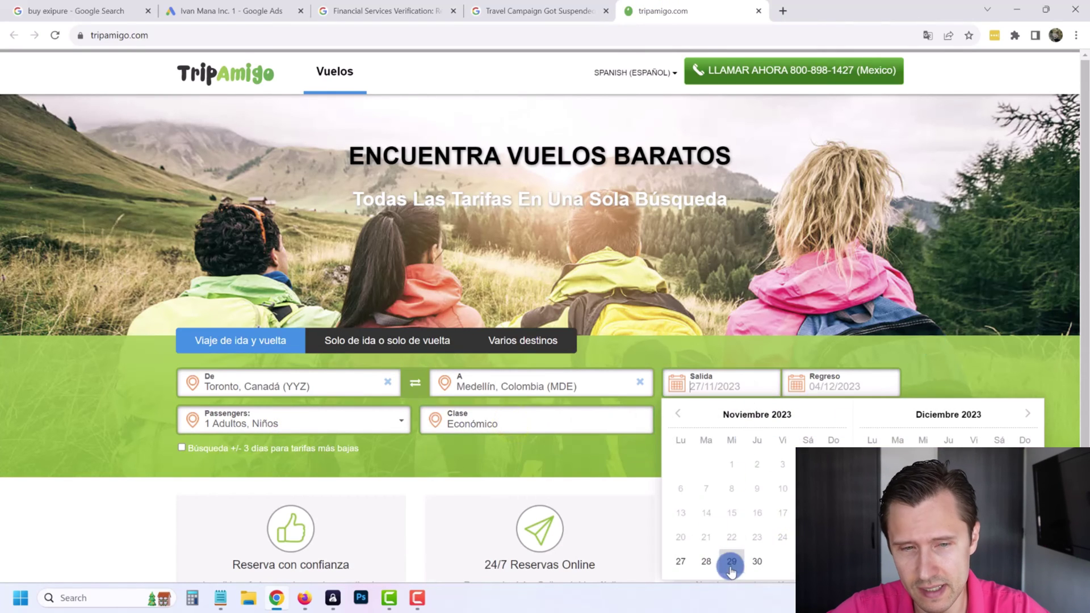
{"action": "left_click", "coordinate": [730, 561]}
{"action": "left_click", "coordinate": [931, 513]}
{"action": "left_click", "coordinate": [803, 426]}
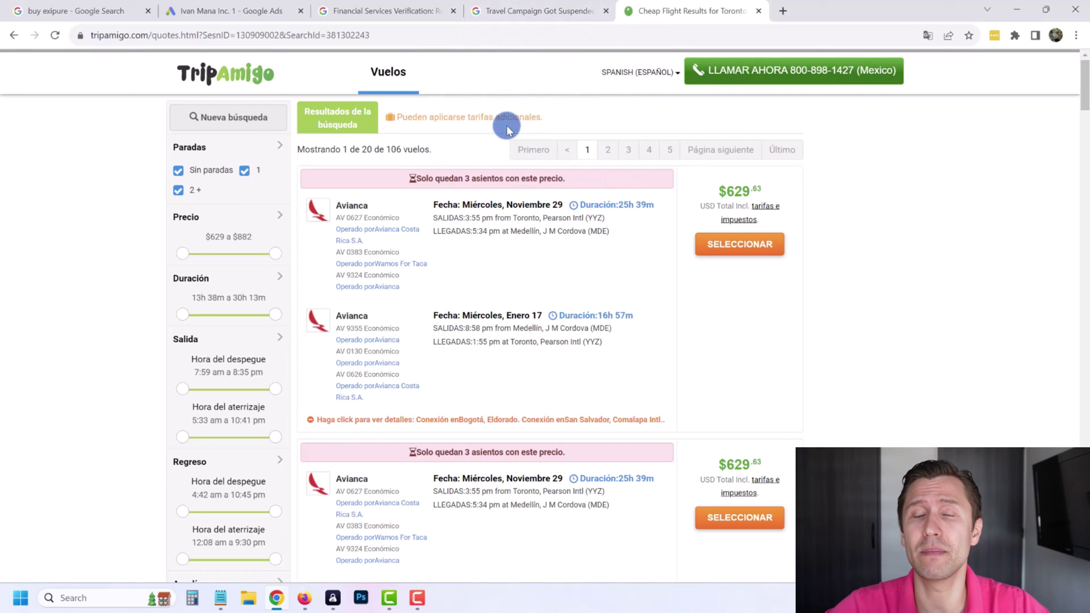
- Glance back at the suspended-campaign thread, then review the TripAmigo flight results
{"action": "left_click", "coordinate": [555, 7]}
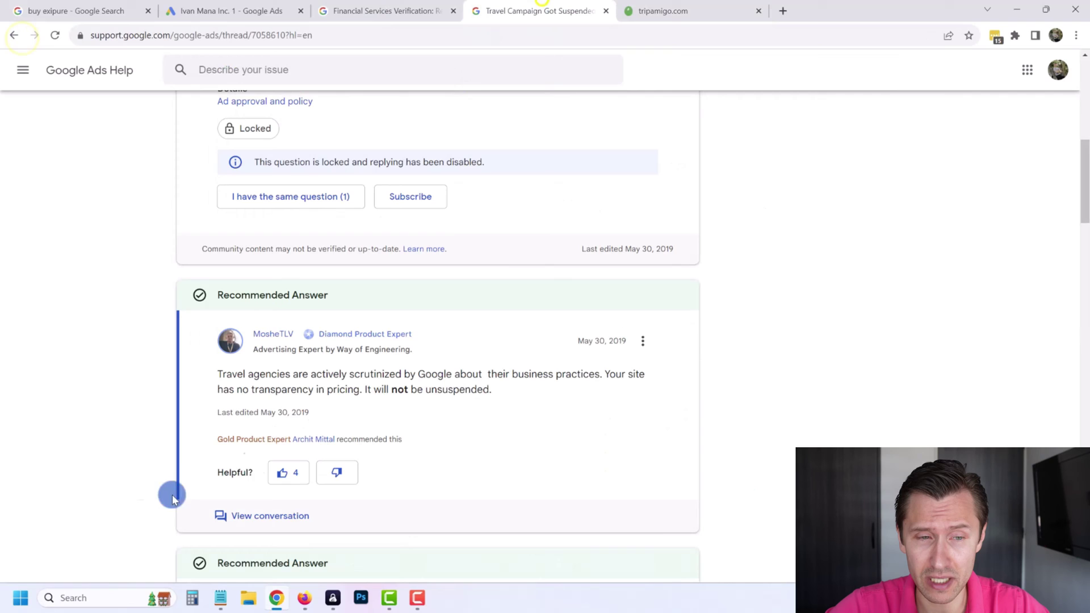
{"action": "left_click", "coordinate": [704, 8]}
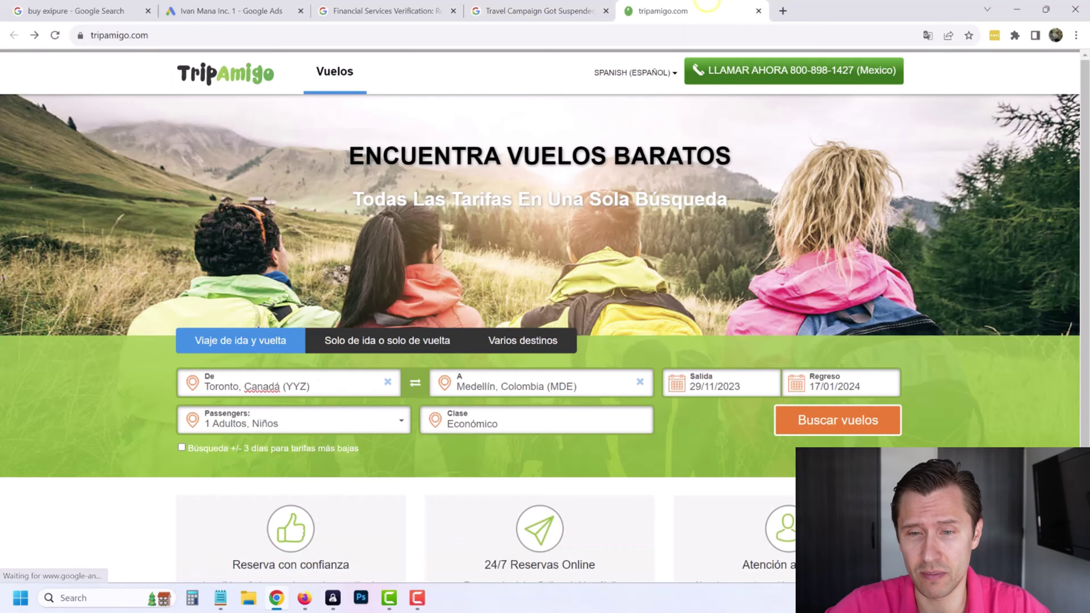
{"action": "scroll", "coordinate": [451, 329], "scroll_direction": "down", "scroll_amount": 2}
{"action": "scroll", "coordinate": [511, 333], "scroll_direction": "up", "scroll_amount": 2}
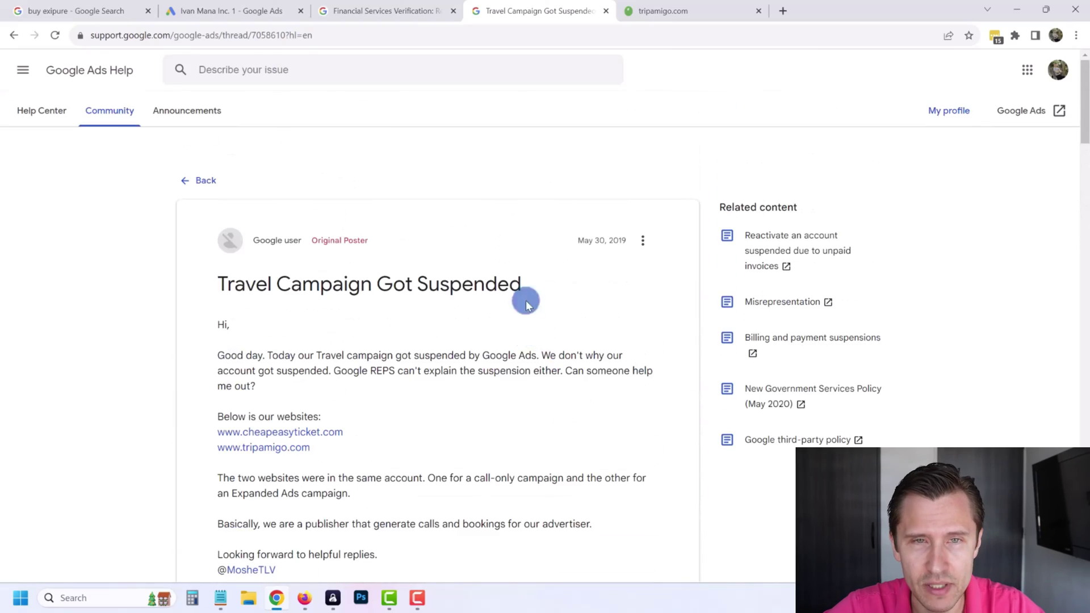
{"action": "left_click", "coordinate": [642, 11]}
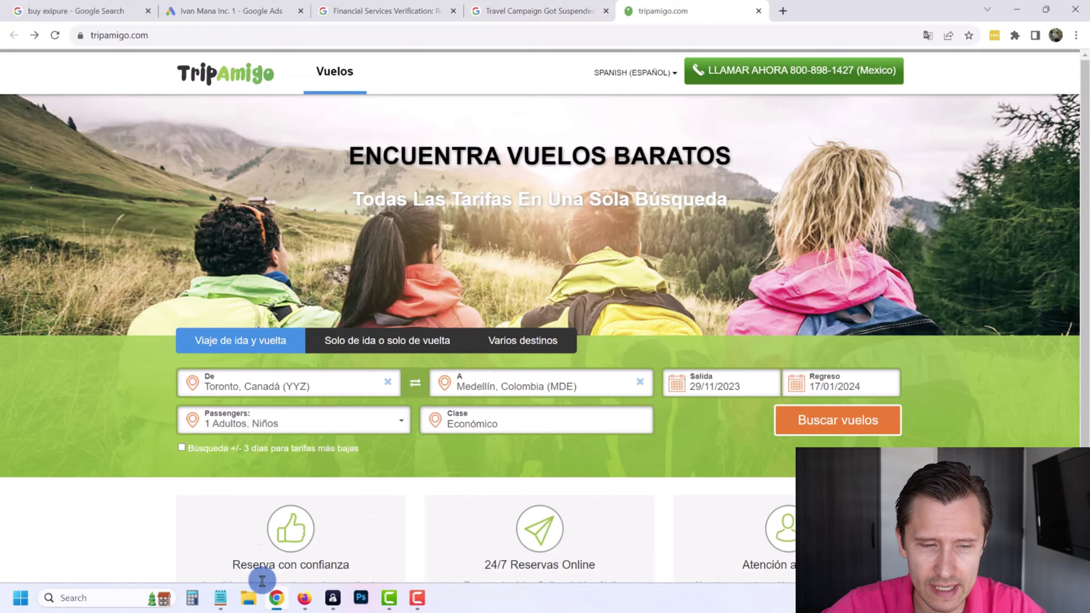
- Highlight Gambling and games through Travel in Notepad, then return to the thread's recommended answer
{"action": "left_click", "coordinate": [221, 598]}
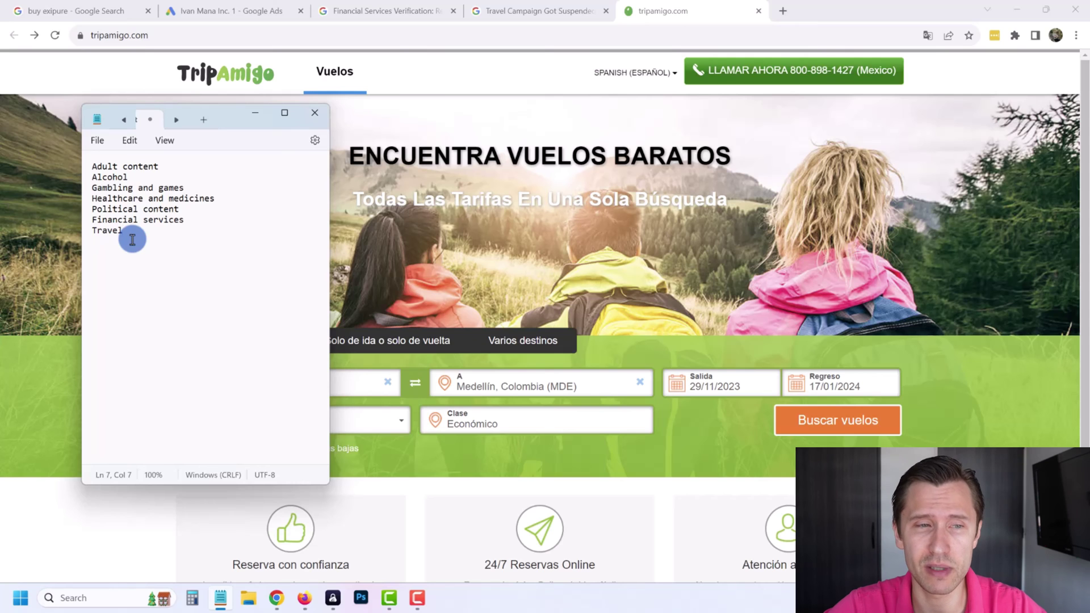
{"action": "left_click_drag", "start_coordinate": [132, 239], "coordinate": [94, 181]}
{"action": "left_click", "coordinate": [127, 257]}
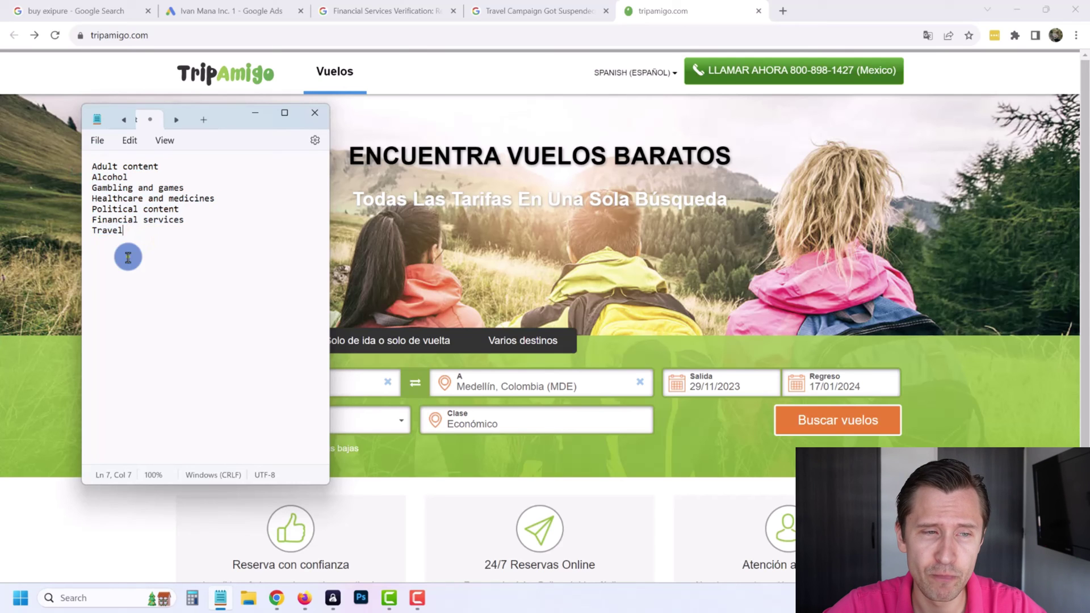
{"action": "left_click", "coordinate": [679, 9]}
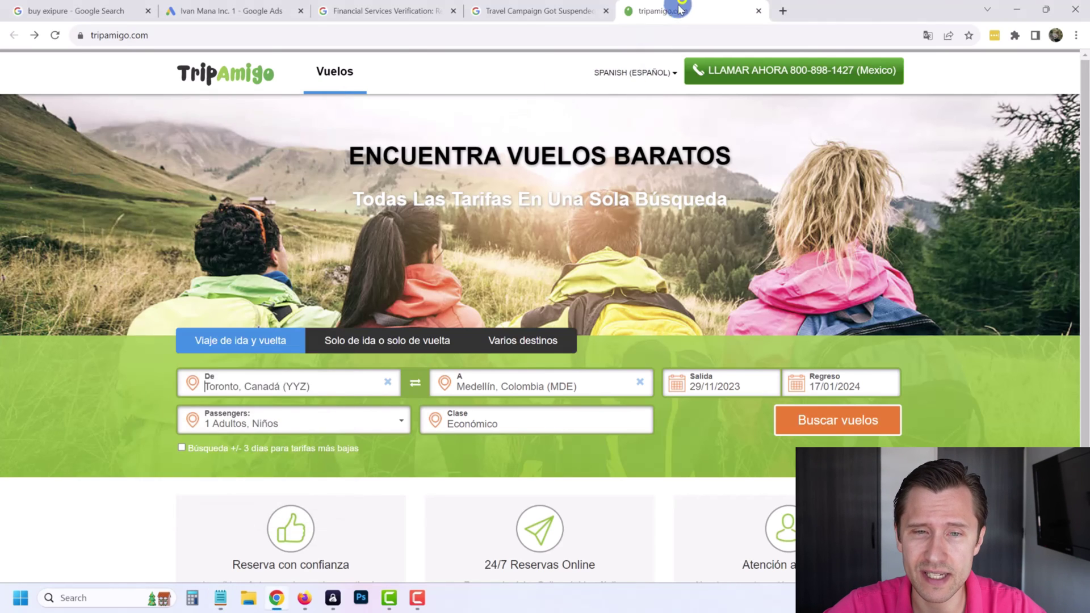
{"action": "scroll", "coordinate": [546, 302], "scroll_direction": "down", "scroll_amount": 3}
{"action": "scroll", "coordinate": [546, 302], "scroll_direction": "up", "scroll_amount": 3}
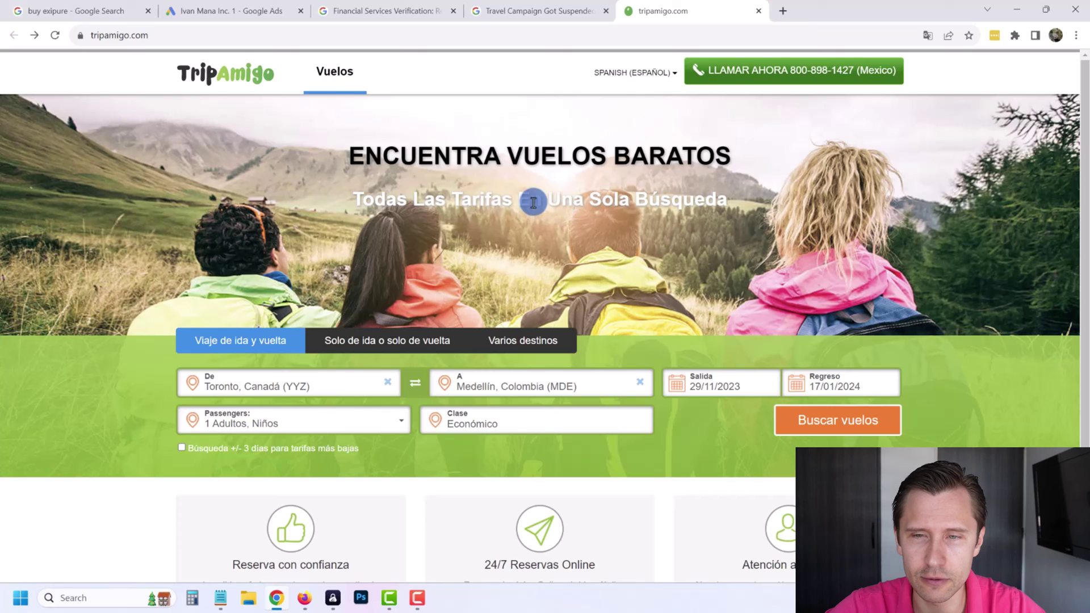
{"action": "left_click", "coordinate": [553, 10]}
{"action": "scroll", "coordinate": [445, 347], "scroll_direction": "down", "scroll_amount": 15}
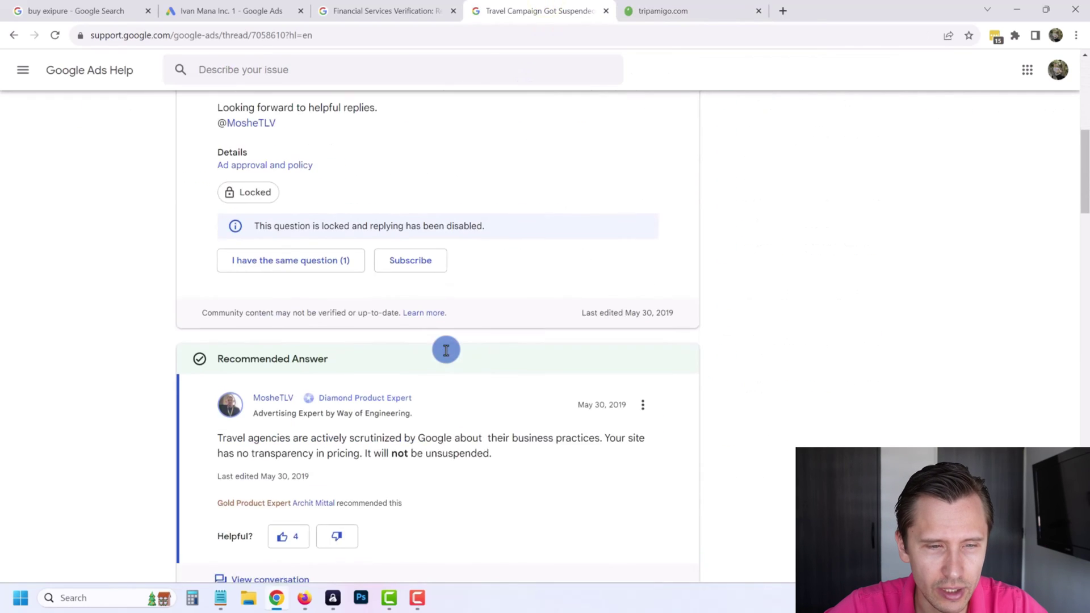
{"action": "scroll", "coordinate": [349, 382], "scroll_direction": "down", "scroll_amount": 10}
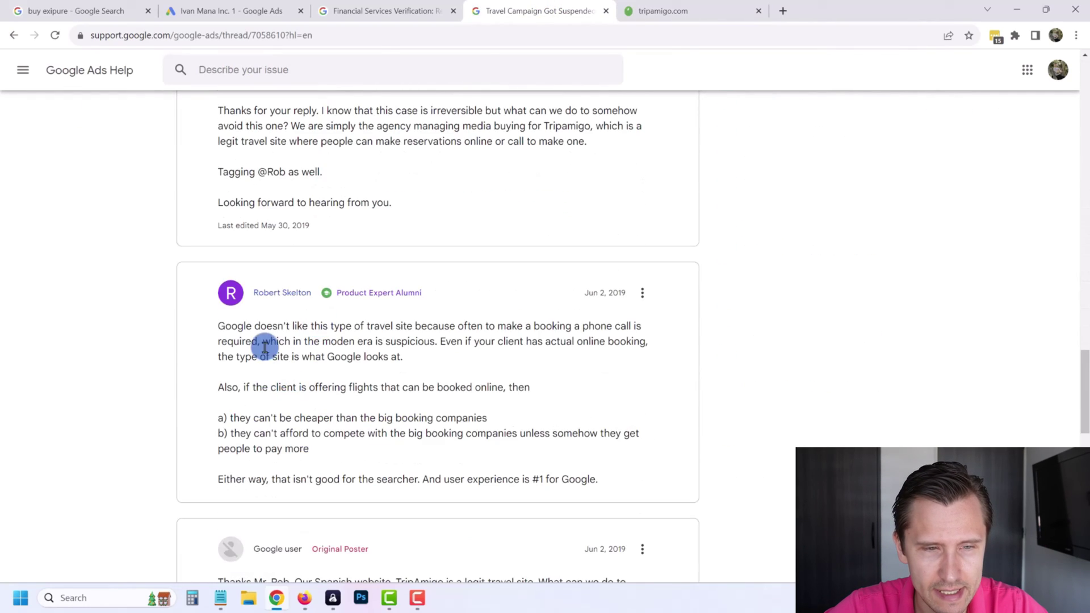
{"action": "left_click_drag", "start_coordinate": [248, 327], "coordinate": [562, 278]}
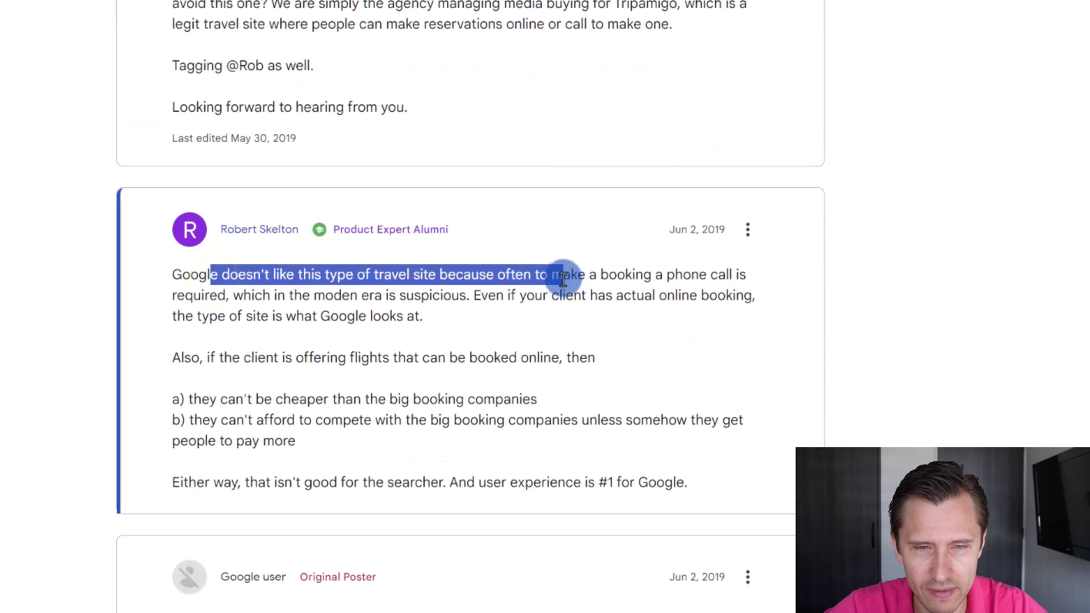
{"action": "left_click", "coordinate": [470, 282]}
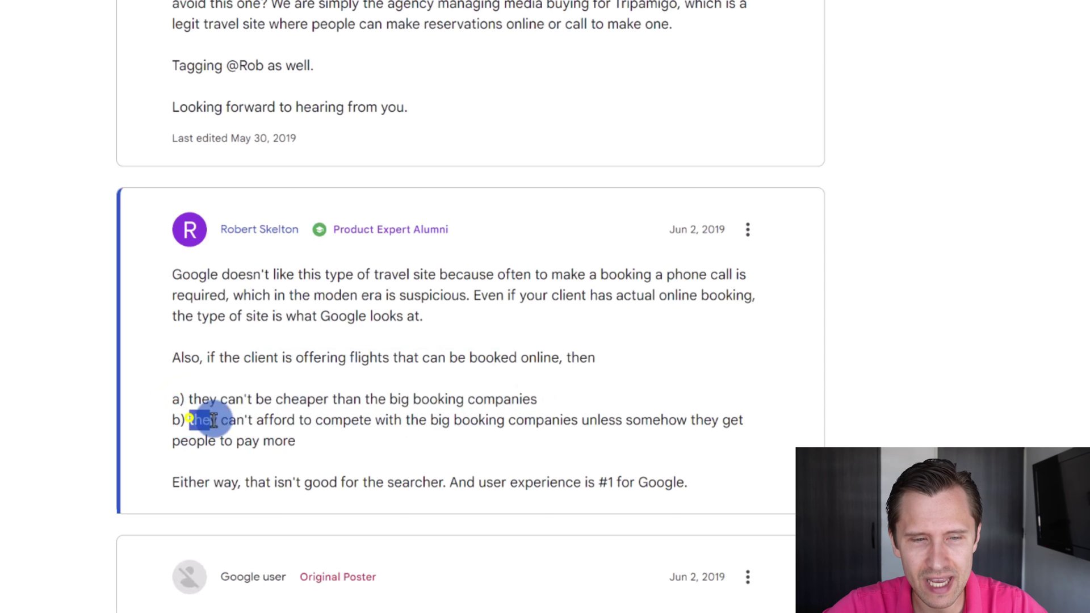
{"action": "left_click_drag", "start_coordinate": [213, 420], "coordinate": [358, 442]}
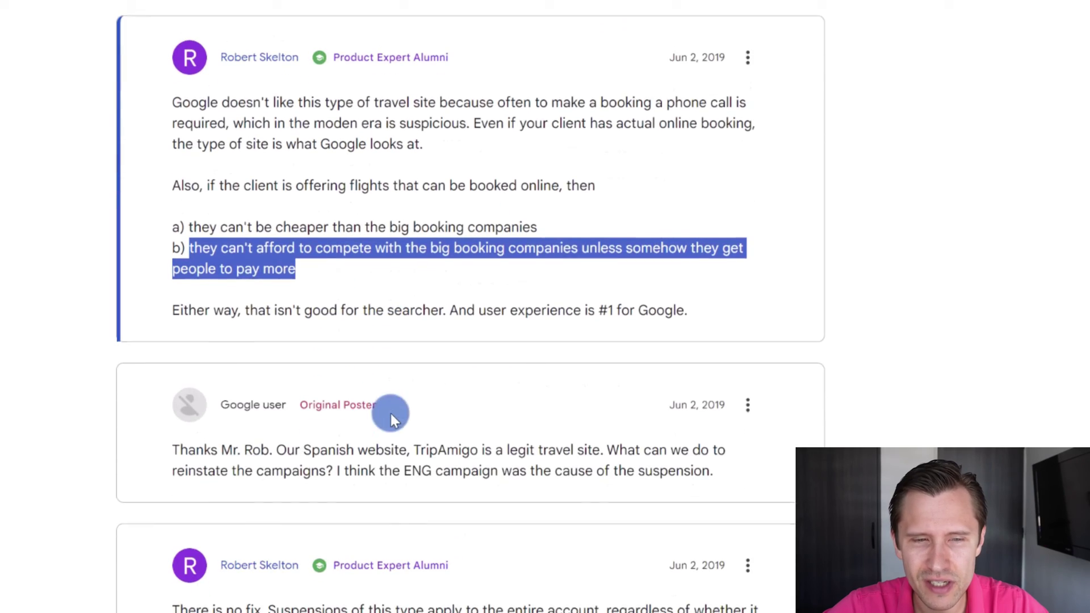
{"action": "left_click", "coordinate": [282, 262]}
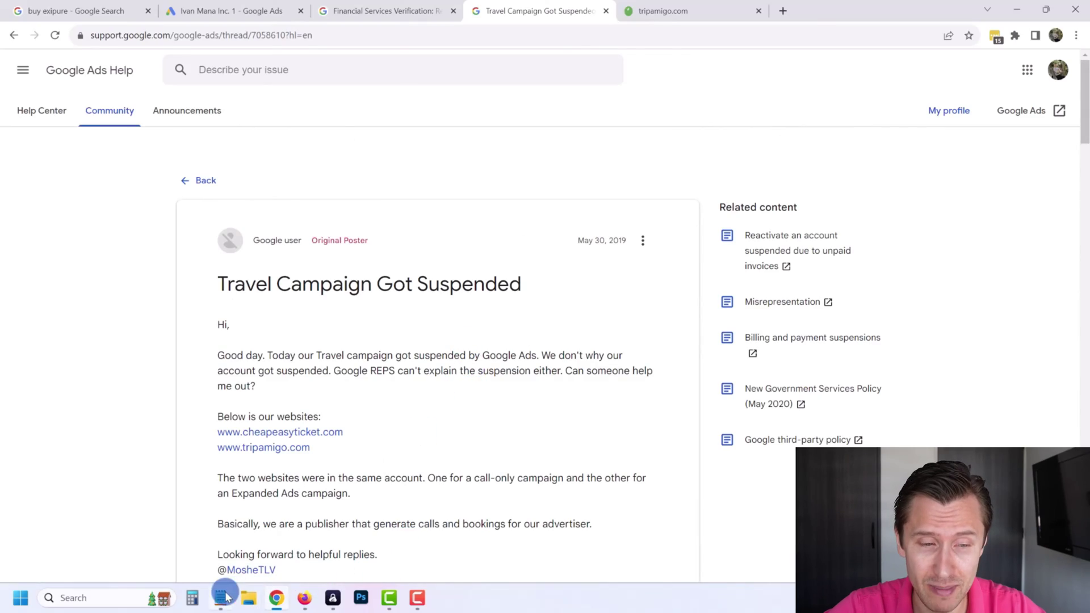
{"action": "left_click", "coordinate": [221, 597]}
{"action": "left_click_drag", "start_coordinate": [162, 234], "coordinate": [59, 117]}
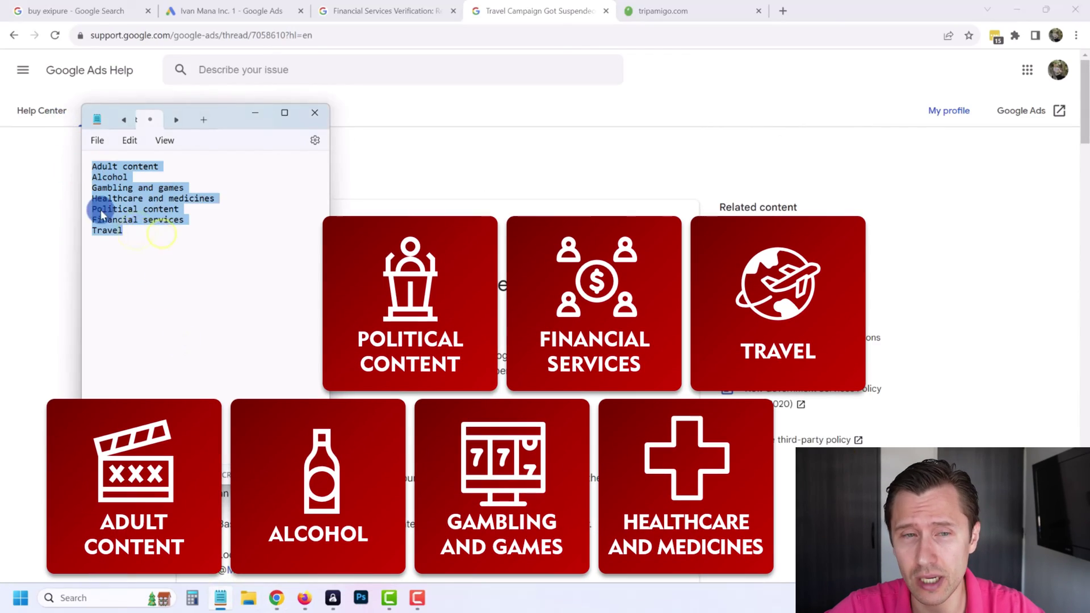
{"action": "left_click", "coordinate": [417, 188]}
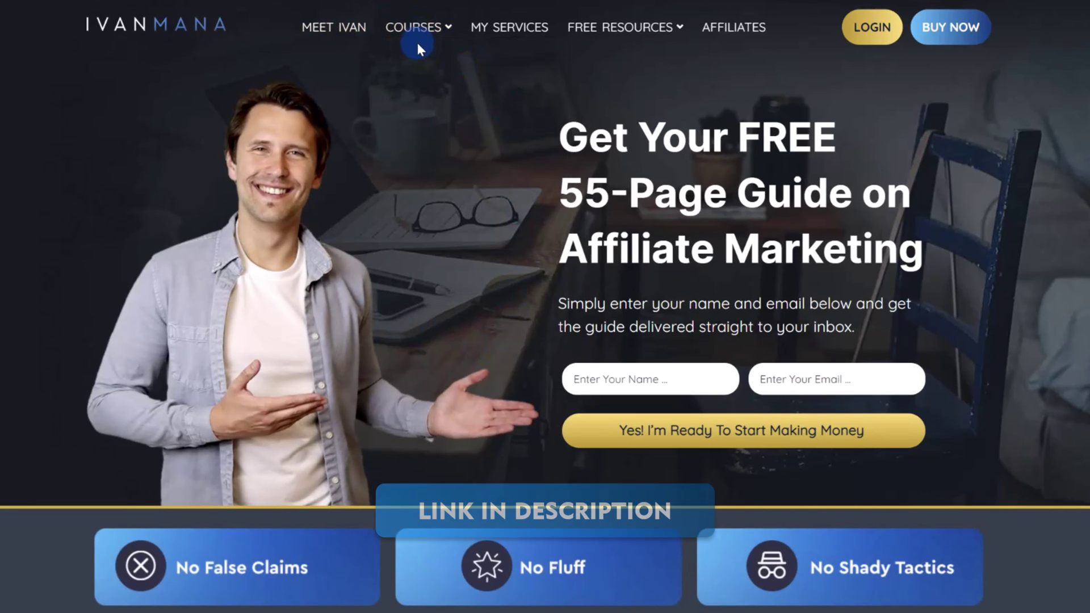
- Show the Courses dropdown in the ivanmana.com top navigation
{"action": "mouse_move", "coordinate": [418, 44]}
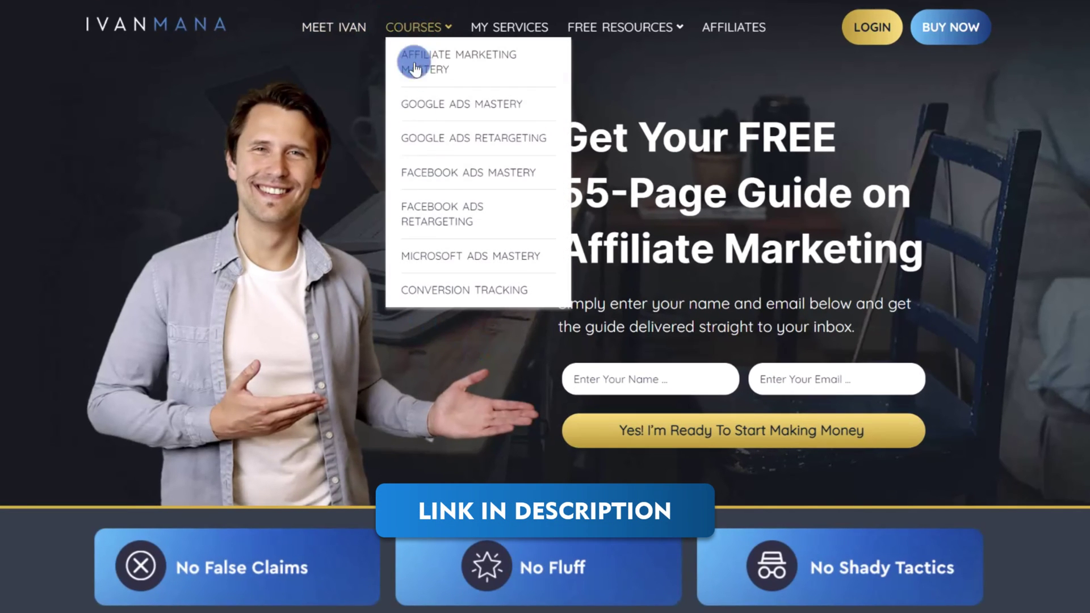